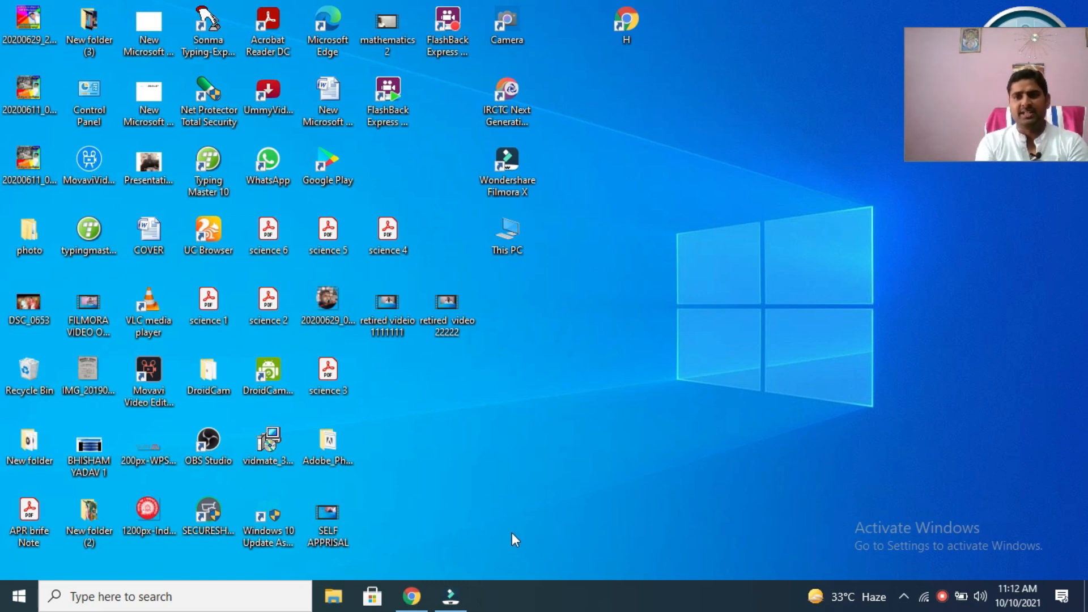
Switch to the IR-HRMS dashboard in Chrome and change the active role to RE -BIKANER/ DIV
click(410, 602)
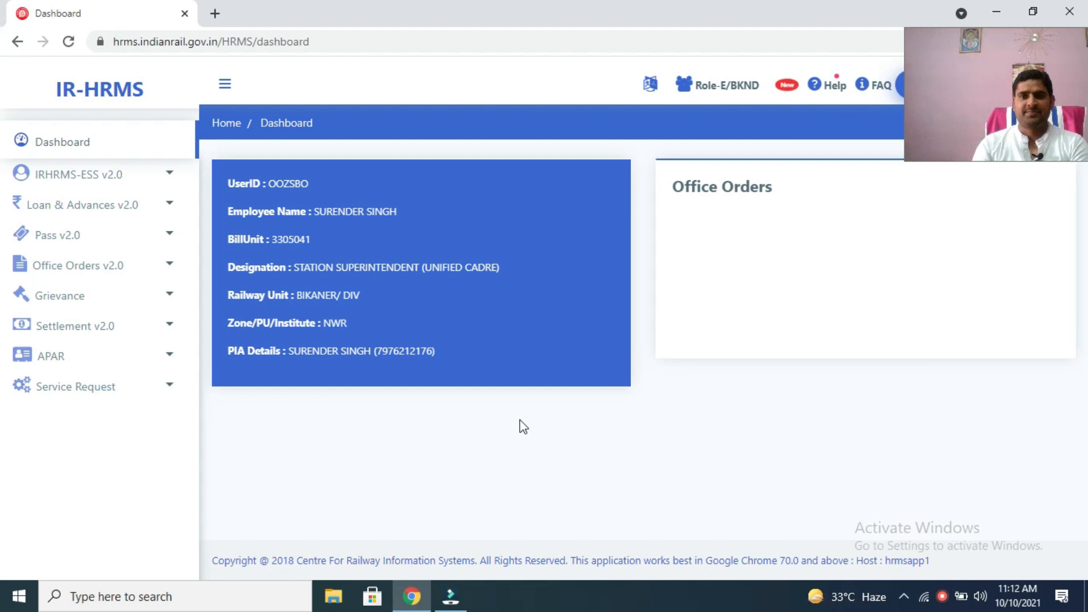
drag(933, 102, 929, 59)
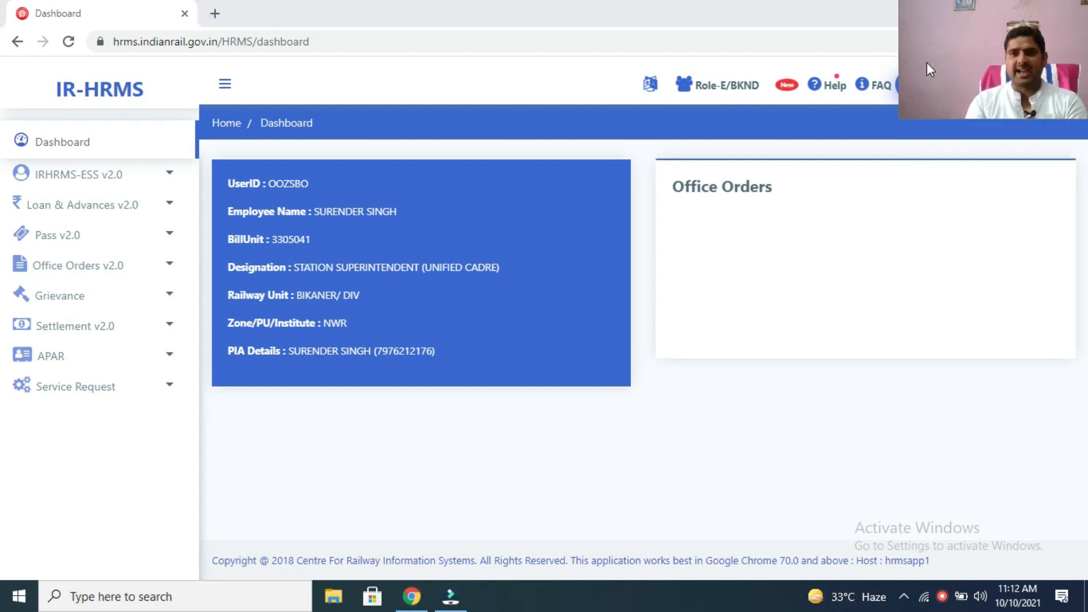
drag(960, 64, 992, 206)
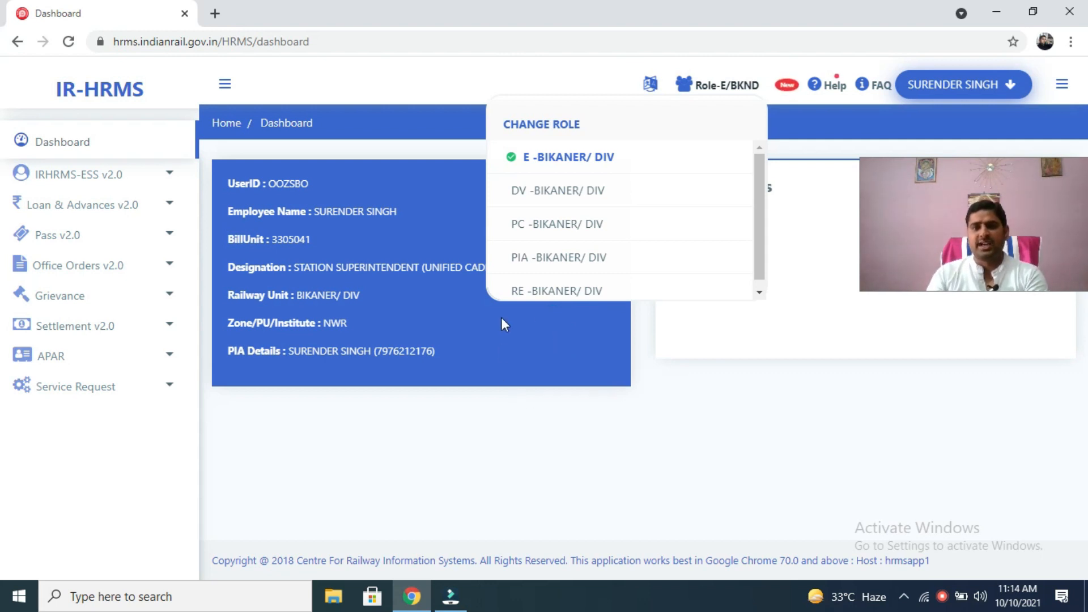
click(527, 291)
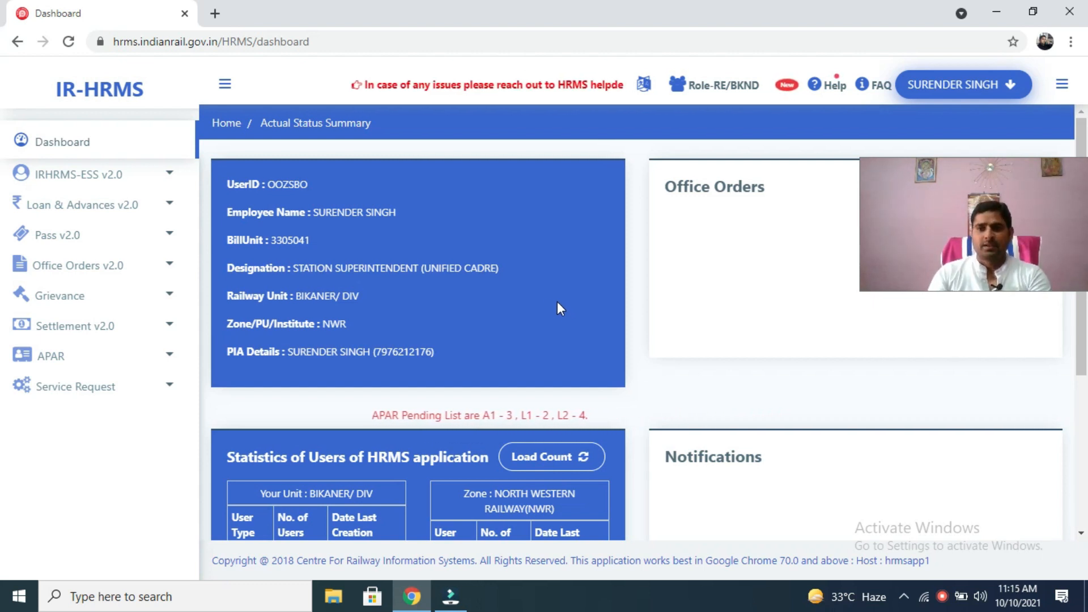
Look through the available APAR forms and open Annexure One
click(60, 366)
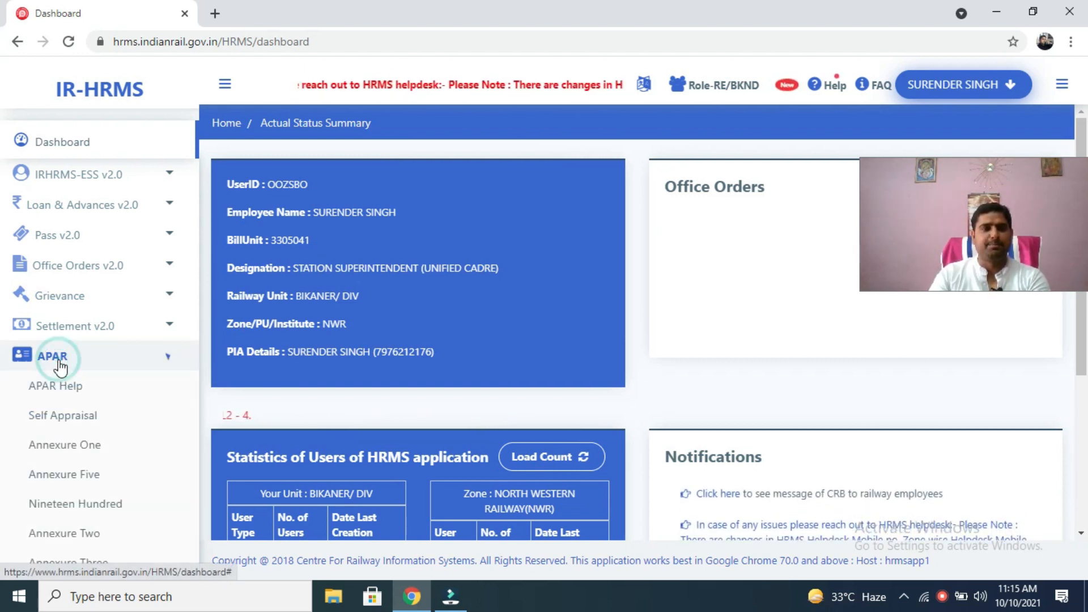
scroll(90, 374, down, 1)
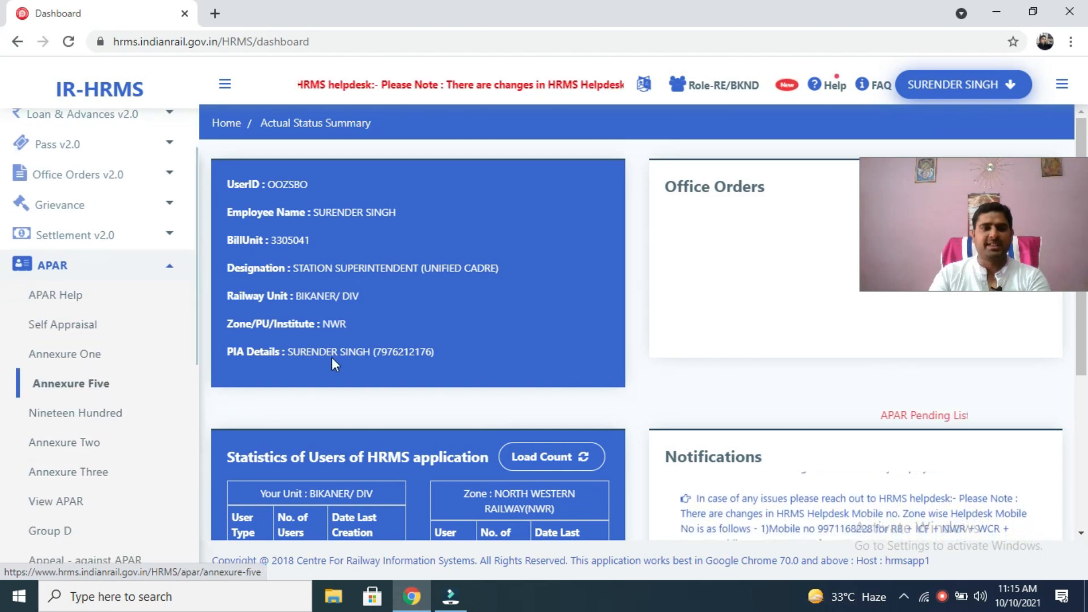
scroll(96, 376, down, 2)
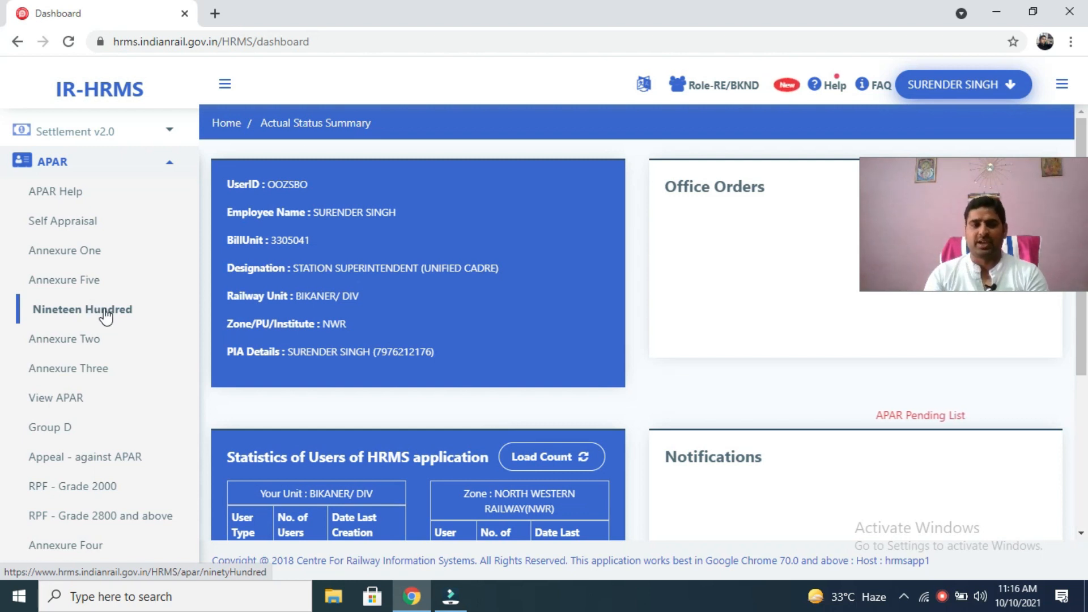
scroll(71, 311, down, 1)
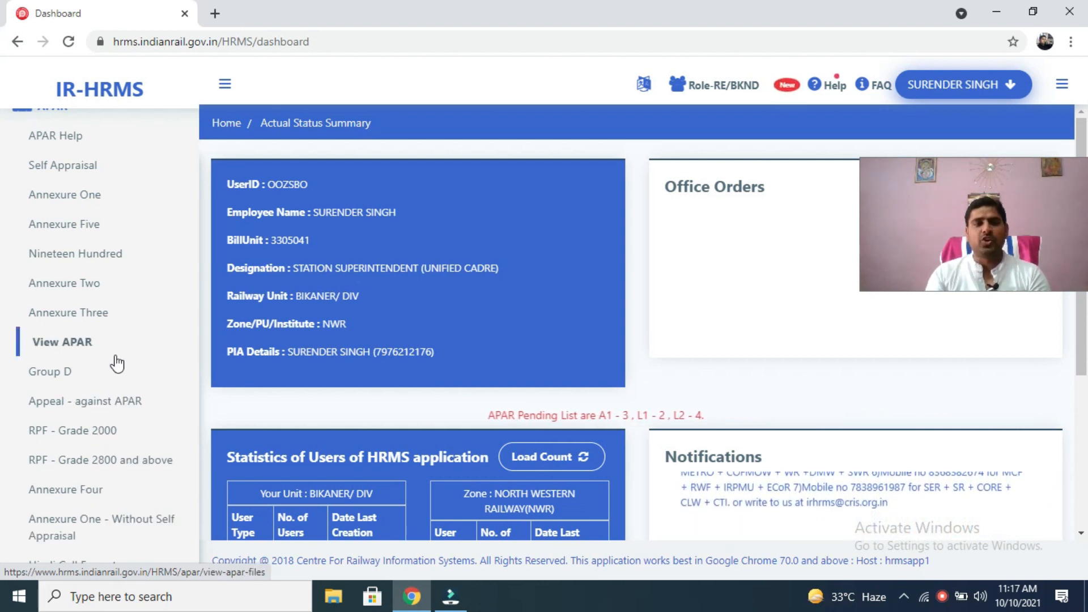
scroll(113, 360, up, 1)
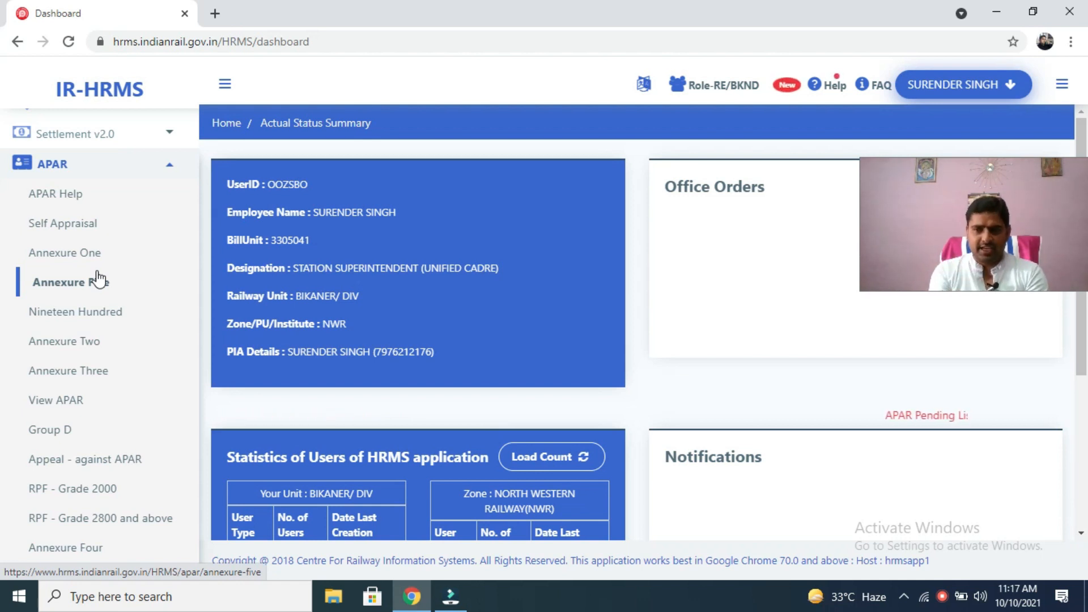
click(91, 254)
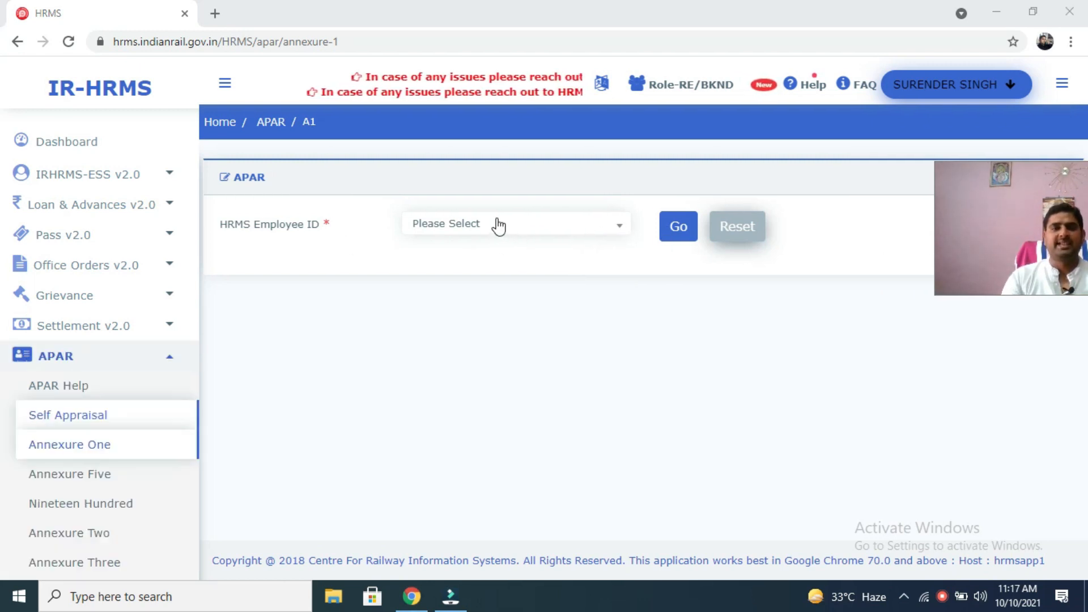
Choose the second listed employee as the HRMS Employee ID and load that employee's APAR form
click(574, 229)
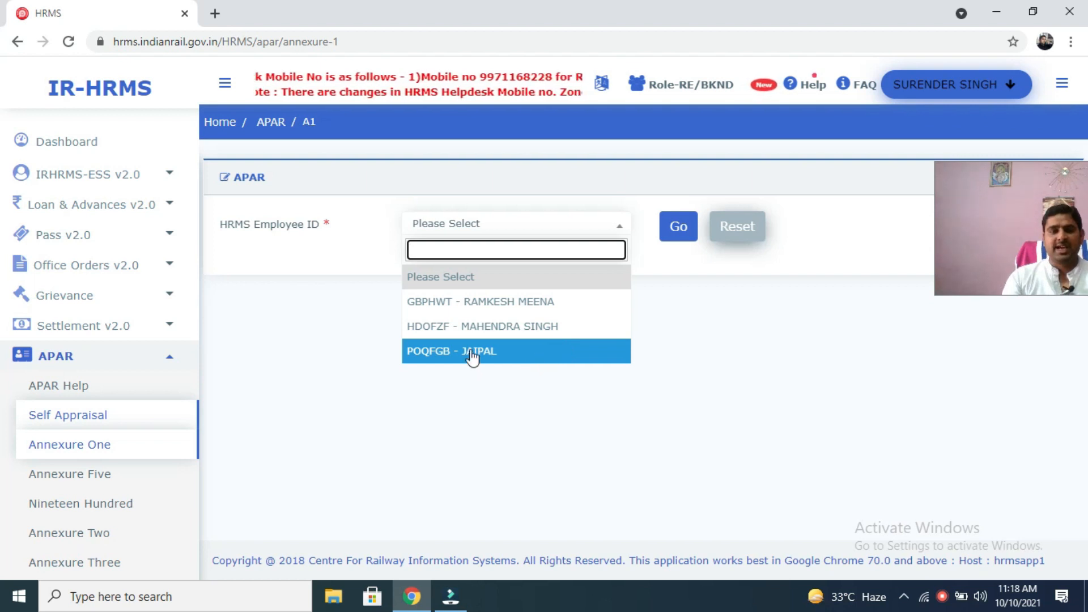
click(482, 327)
click(682, 228)
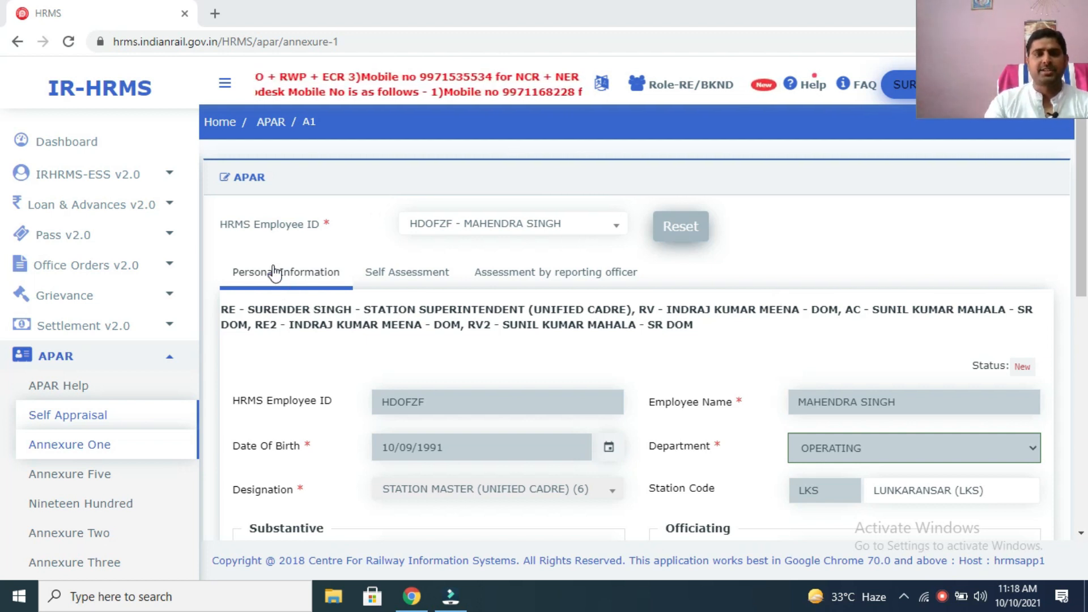
Review the employee's Personal Information, from designation and pay details down to qualification, community and return remarks
click(310, 272)
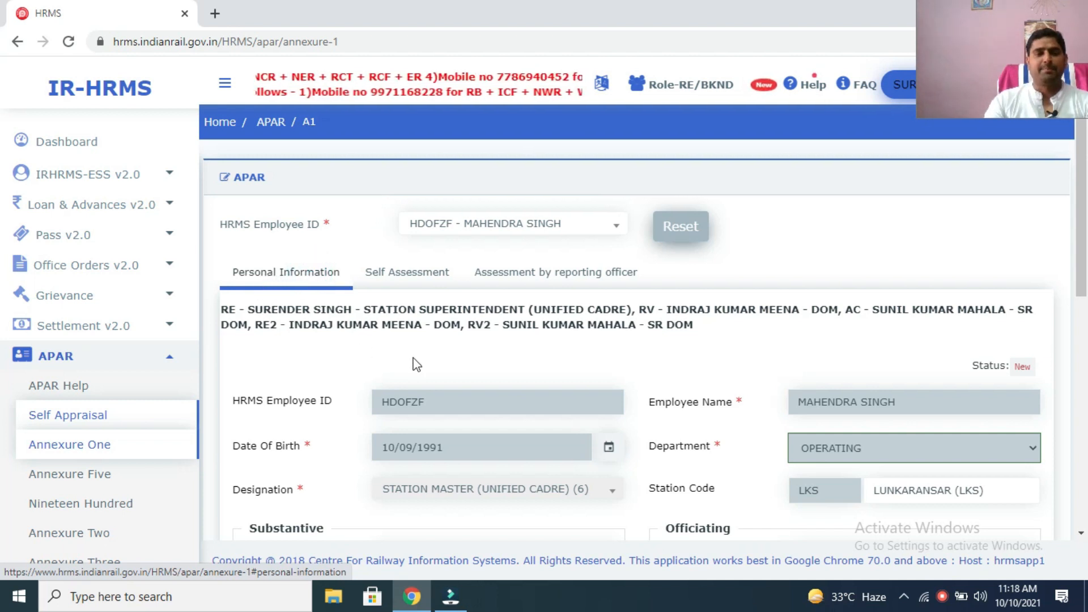
scroll(602, 362, down, 1)
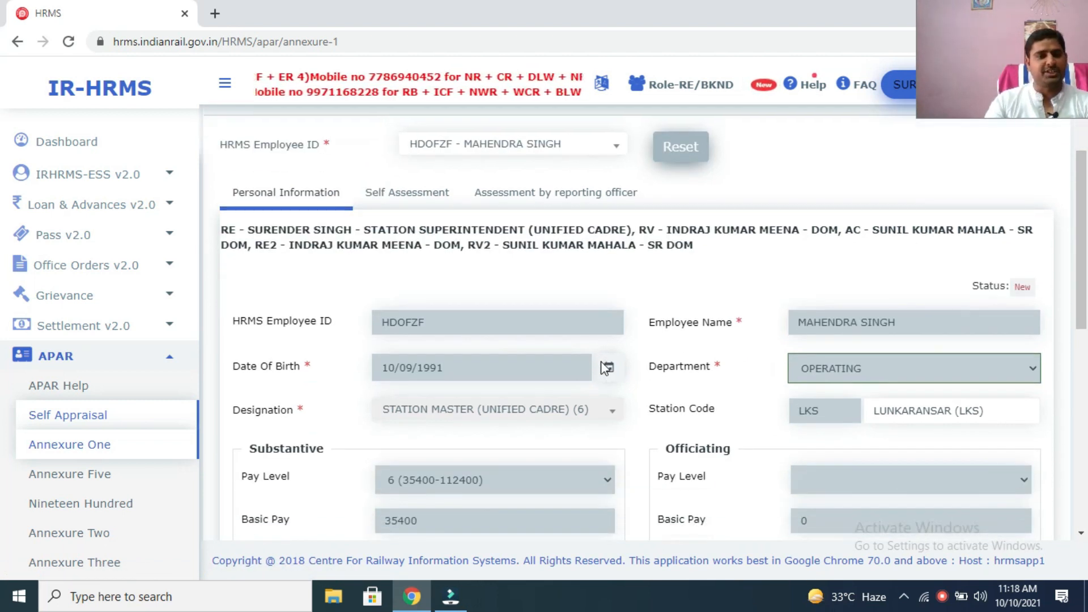
scroll(602, 368, down, 3)
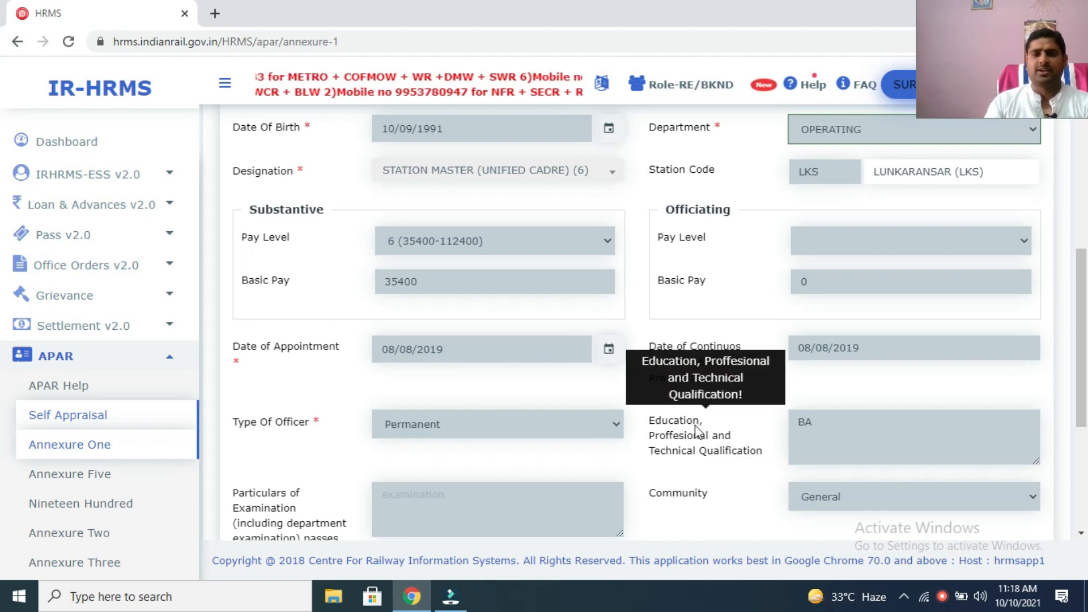
scroll(741, 352, down, 5)
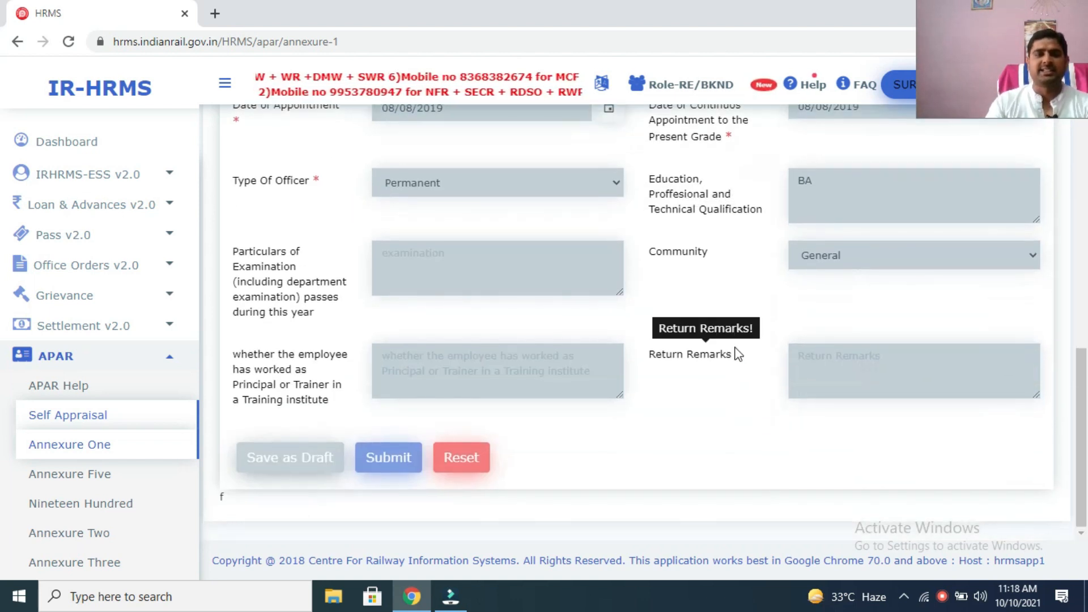
scroll(738, 352, up, 3)
scroll(738, 353, up, 5)
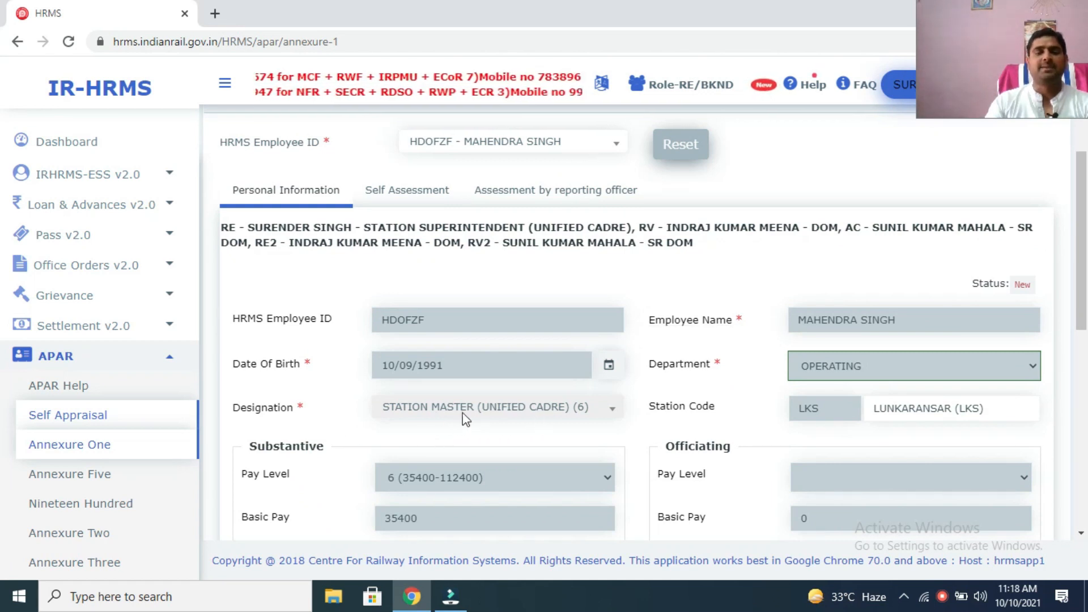
scroll(547, 428, up, 1)
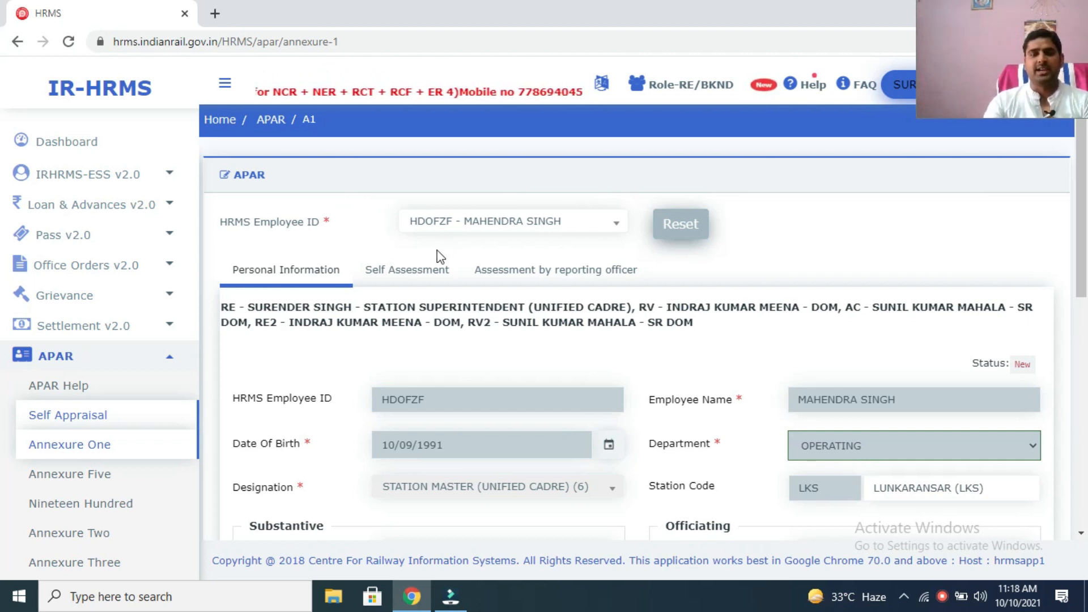
Review the employee's Self Assessment, including the description of duties, work period, special achievements and property returns
click(421, 278)
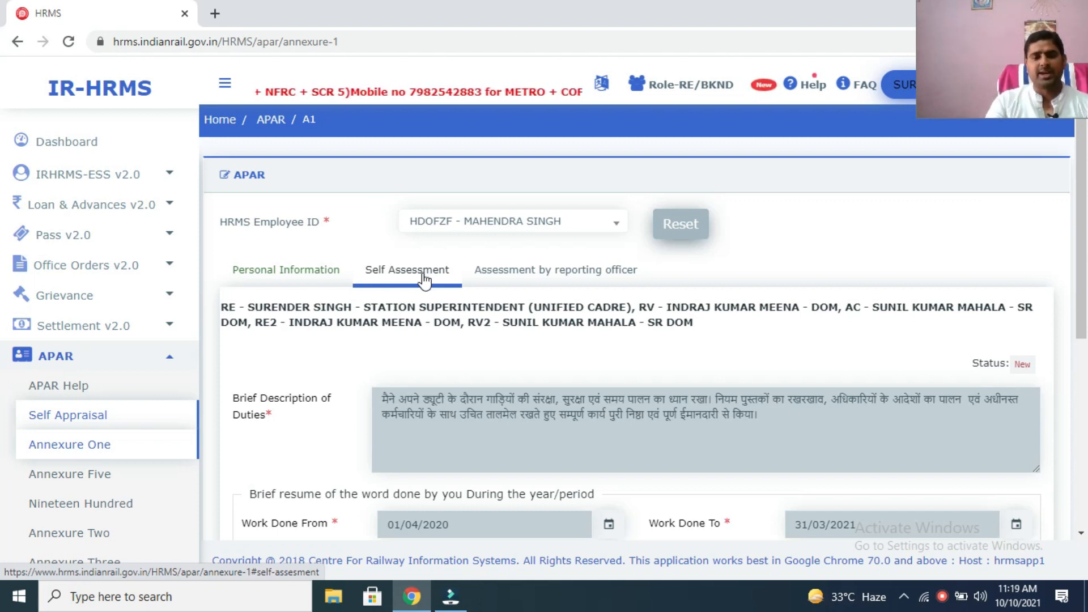
scroll(442, 346, down, 1)
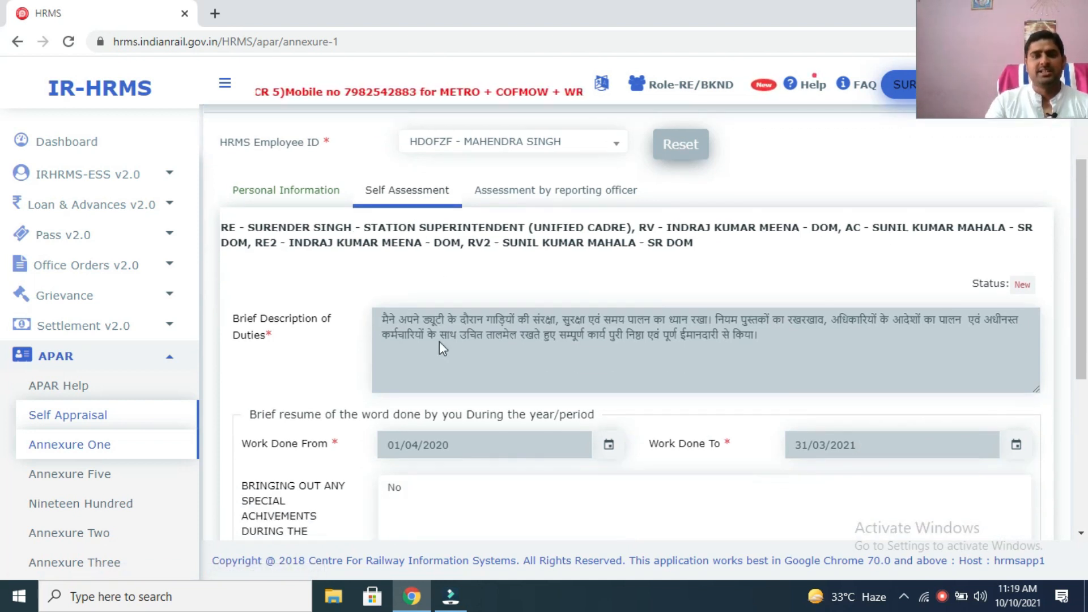
scroll(458, 337, down, 1)
scroll(539, 310, down, 3)
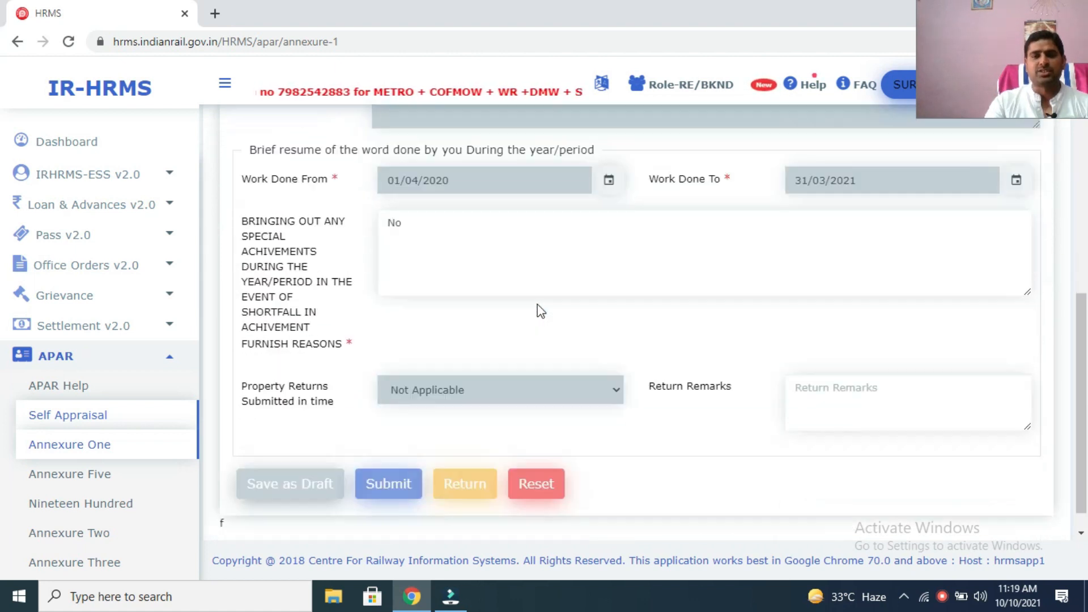
scroll(539, 311, up, 2)
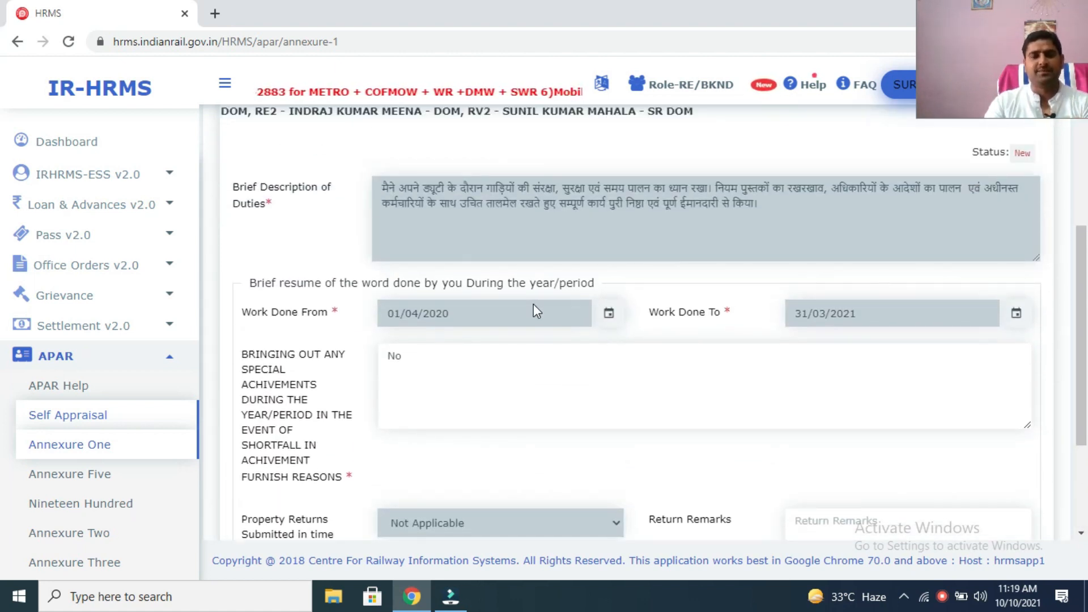
scroll(606, 237, up, 1)
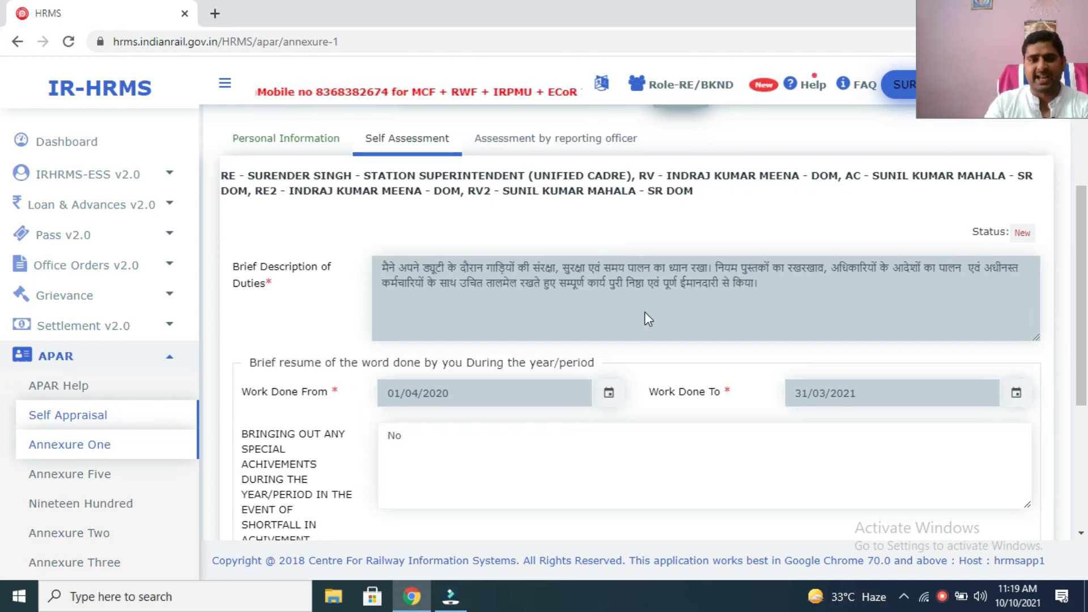
scroll(649, 320, down, 2)
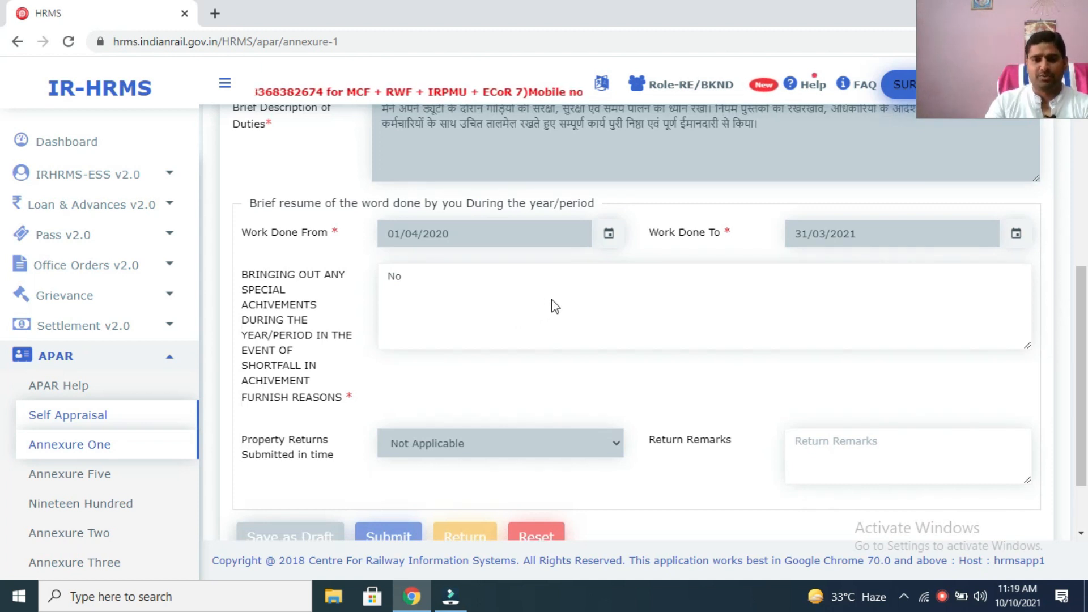
scroll(632, 299, down, 1)
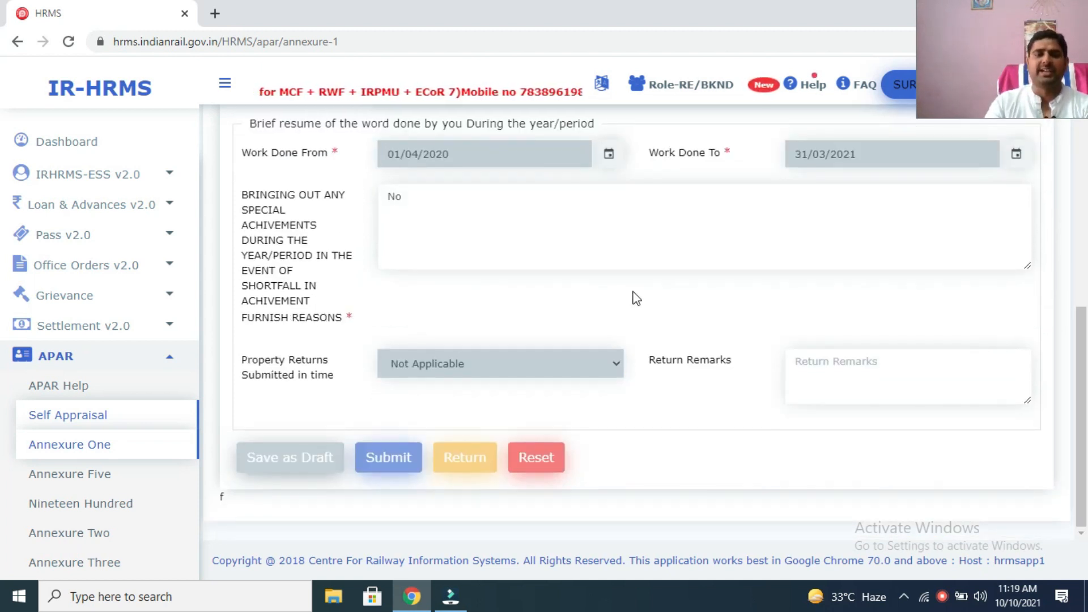
scroll(636, 299, up, 5)
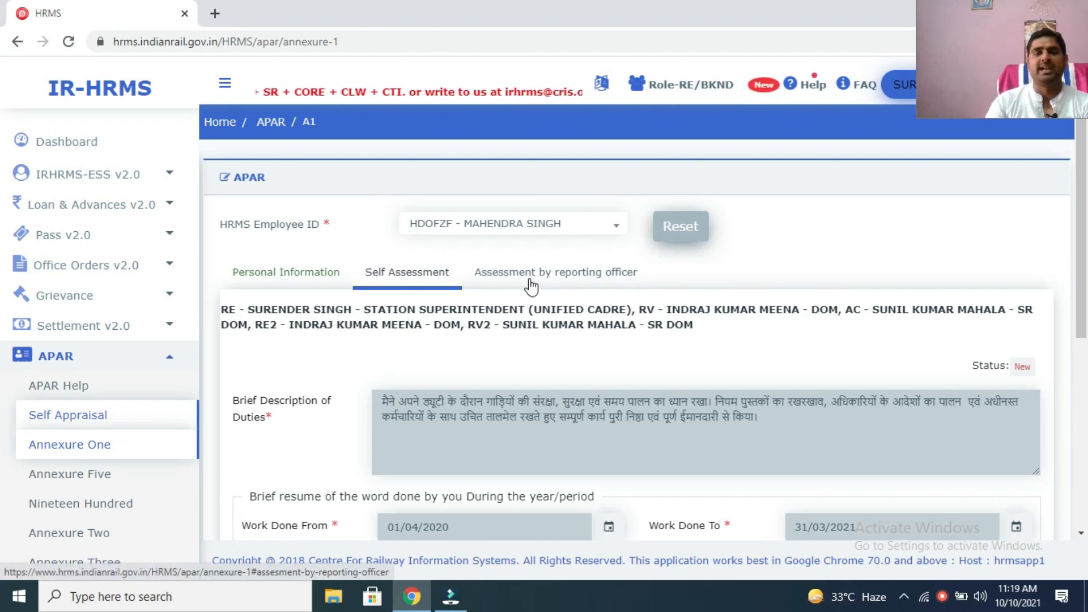
Open the Assessment by reporting officer and look over its template choice and both reporting officer pages
click(577, 277)
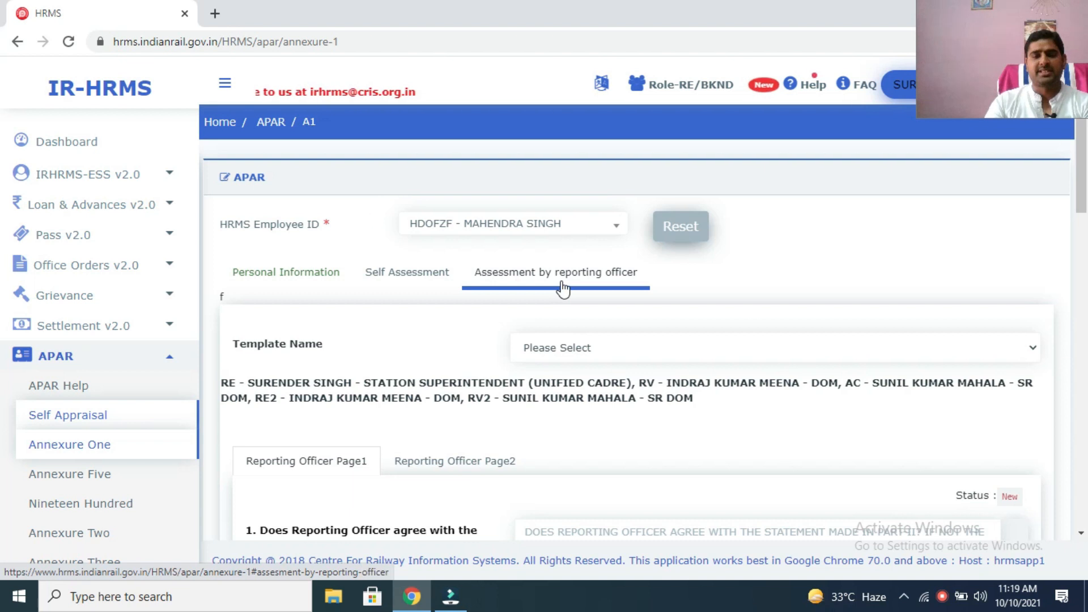
scroll(579, 281, down, 4)
scroll(579, 282, up, 3)
scroll(579, 277, down, 9)
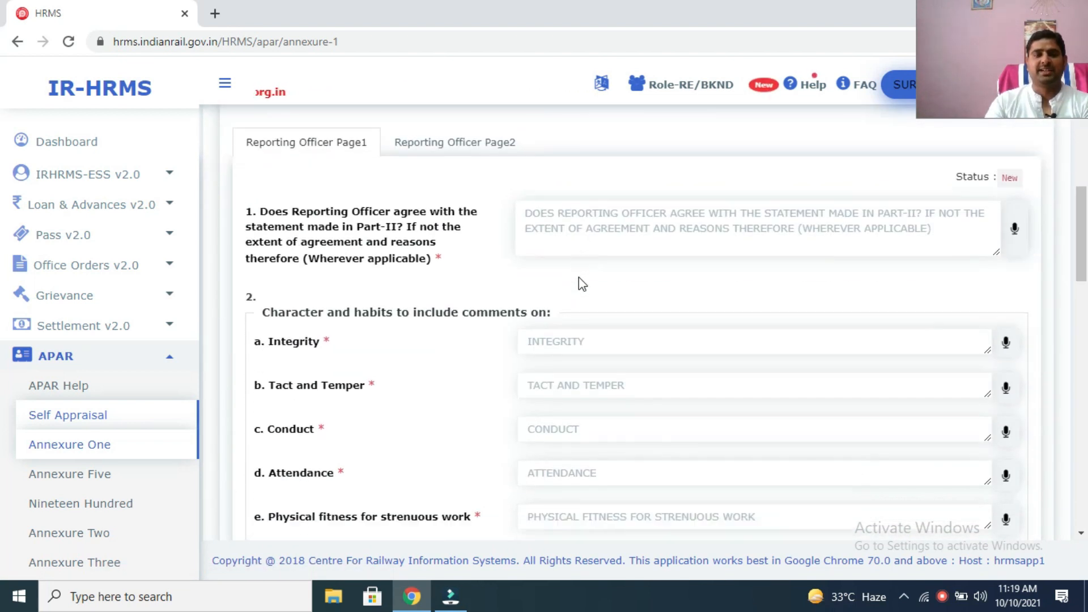
scroll(577, 278, up, 10)
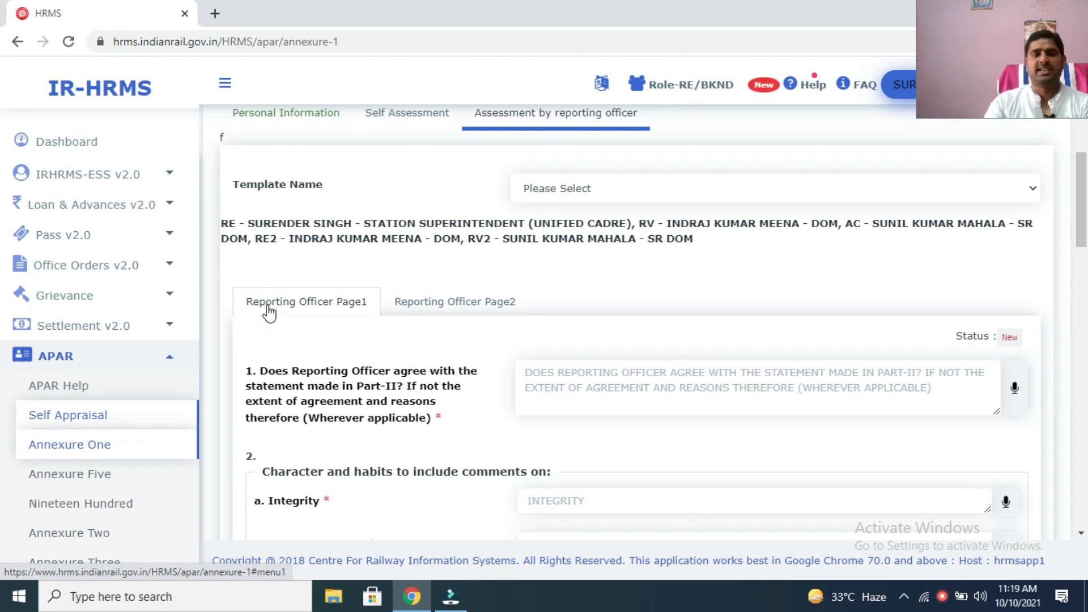
click(427, 309)
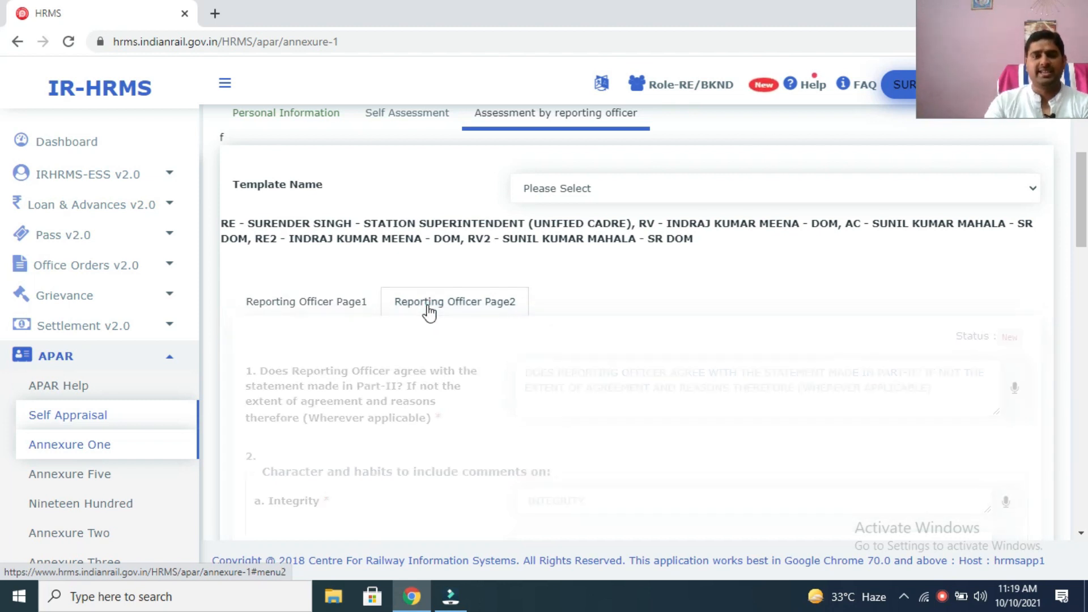
click(307, 304)
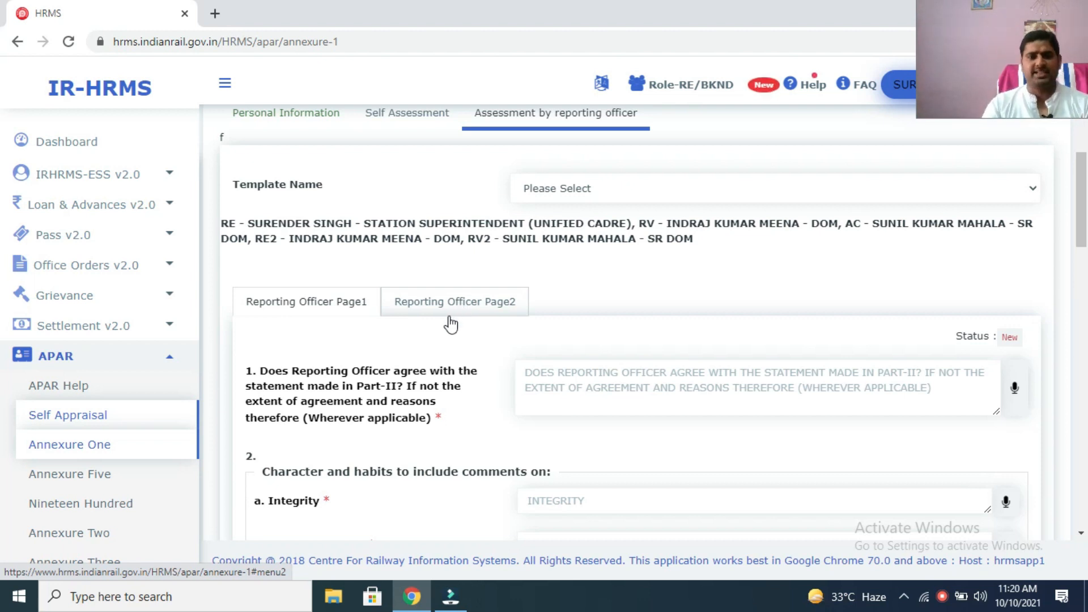
Examine the assessment questions on Reporting Officer Page1, from character and habits through to the ability to conduct enquiries
click(327, 308)
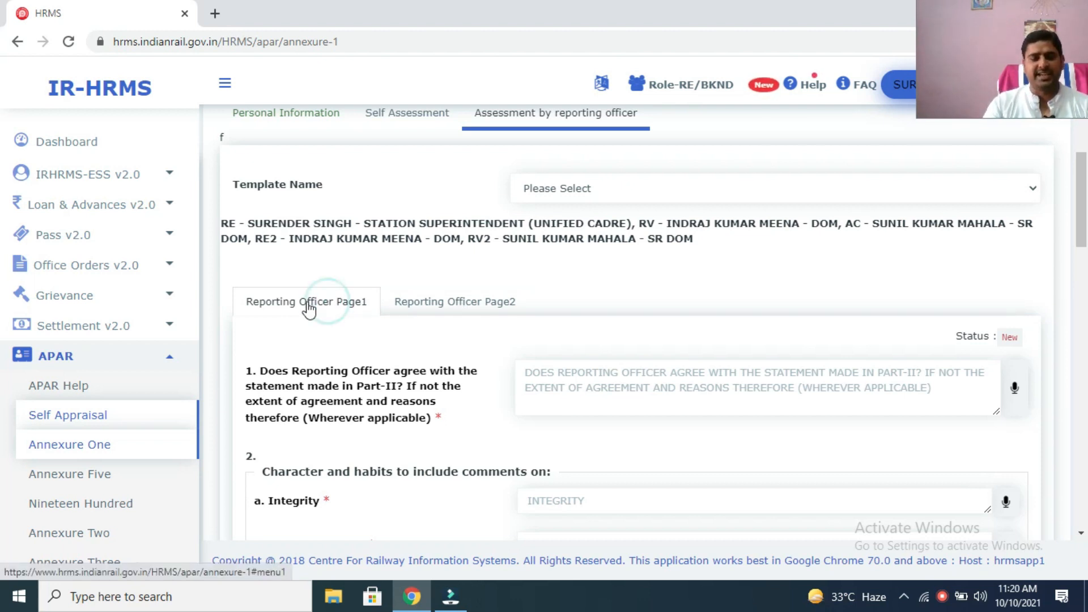
scroll(318, 314, down, 12)
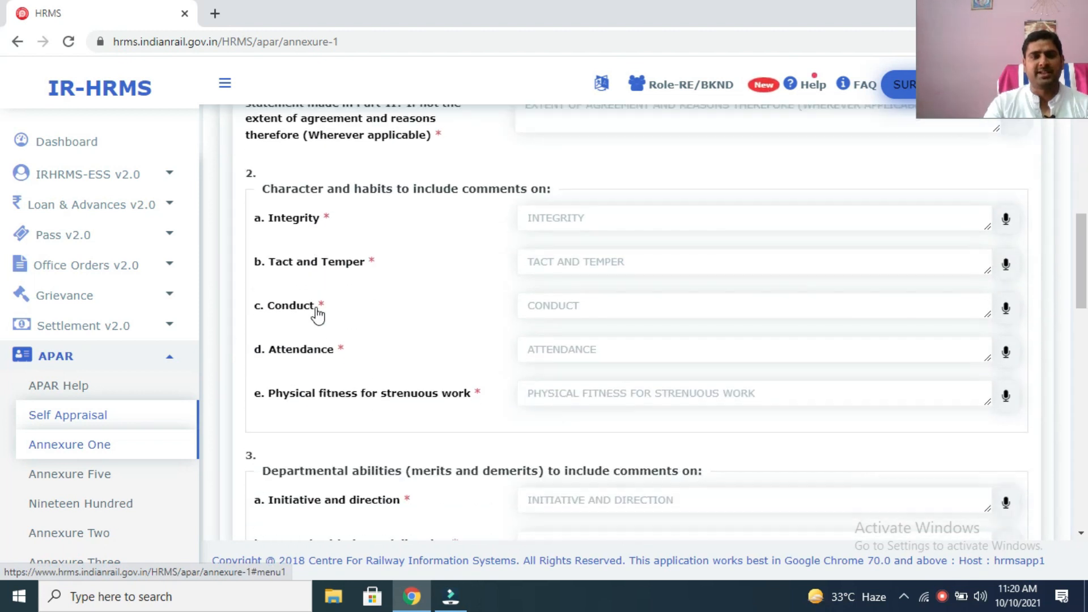
scroll(317, 315, down, 7)
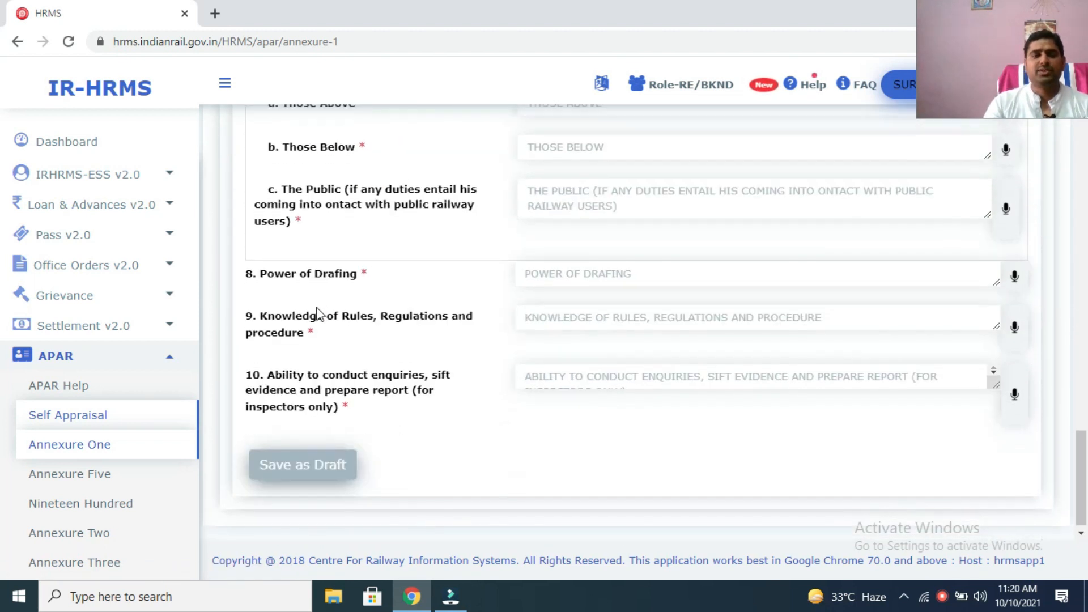
scroll(323, 317, up, 12)
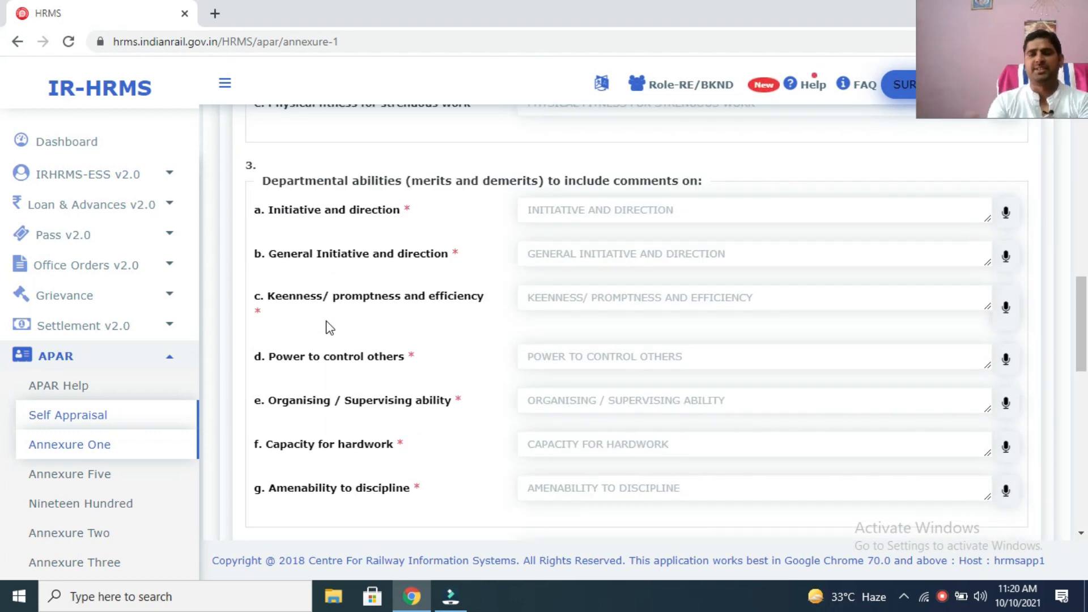
Look over the Part-II agreement question, the character and habits items and the template section above them
scroll(329, 327, up, 12)
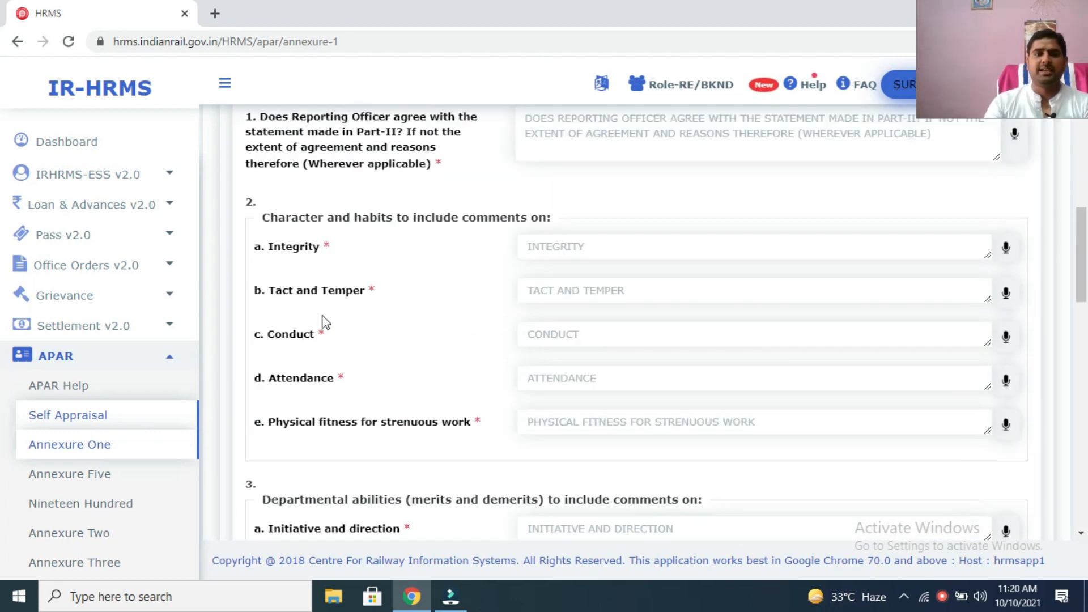
scroll(329, 322, down, 4)
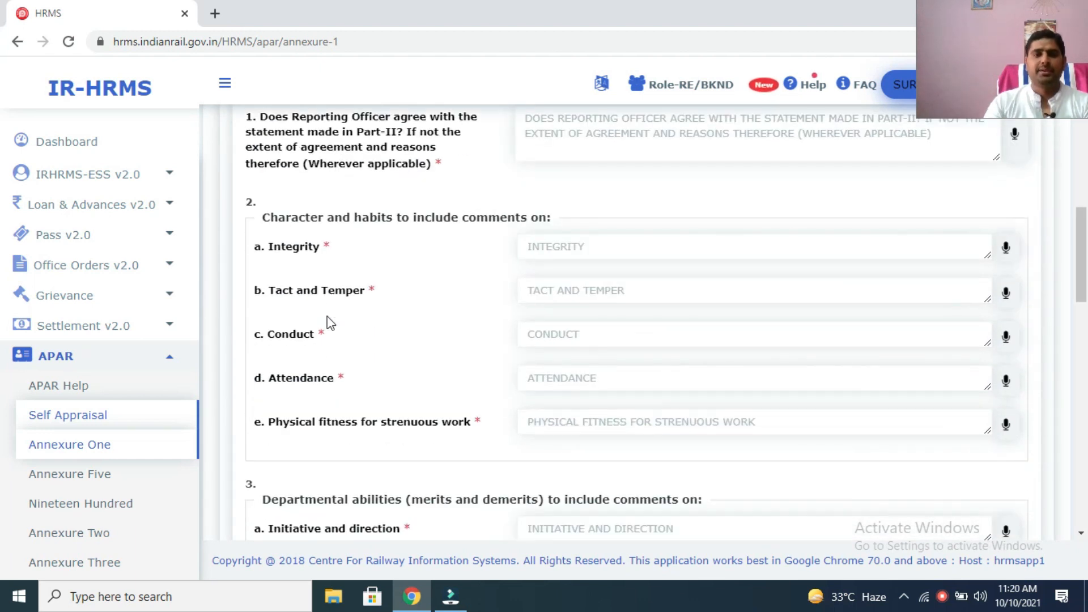
scroll(401, 332, down, 2)
scroll(400, 334, down, 3)
scroll(400, 333, up, 10)
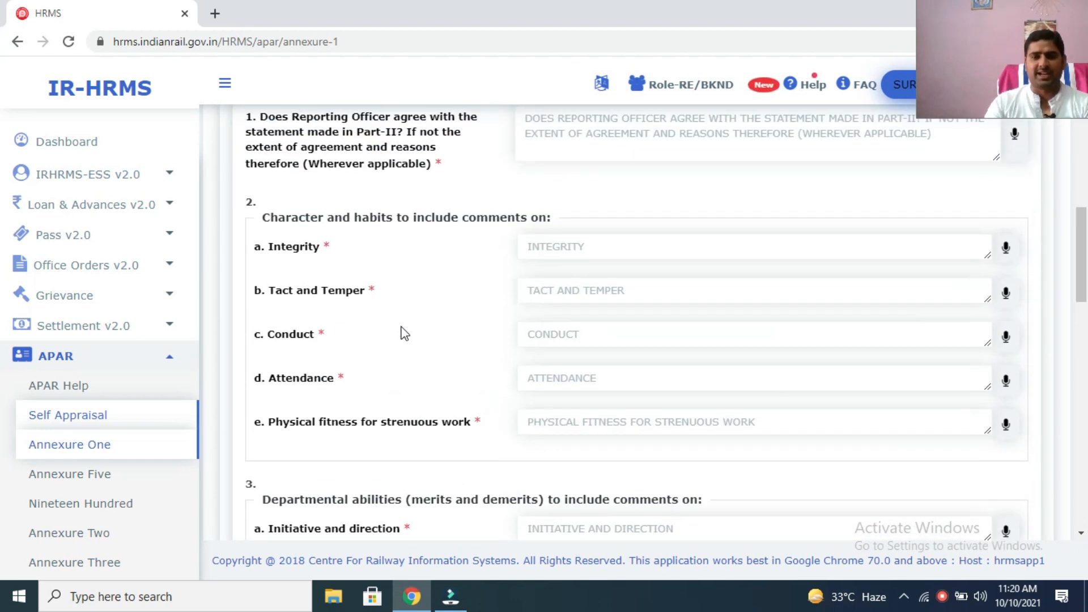
scroll(404, 333, up, 2)
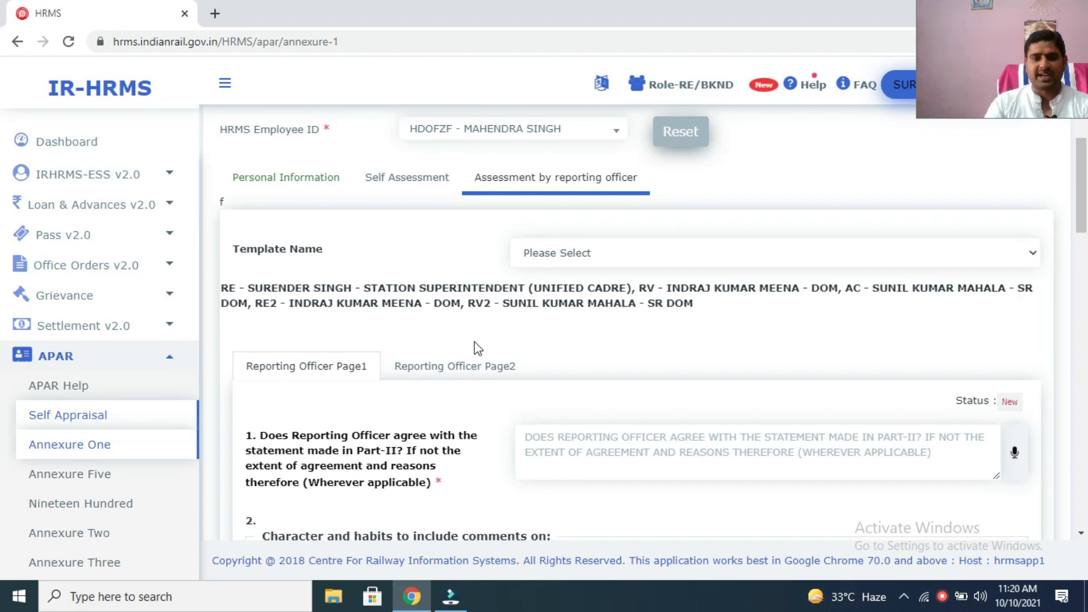
scroll(476, 347, down, 3)
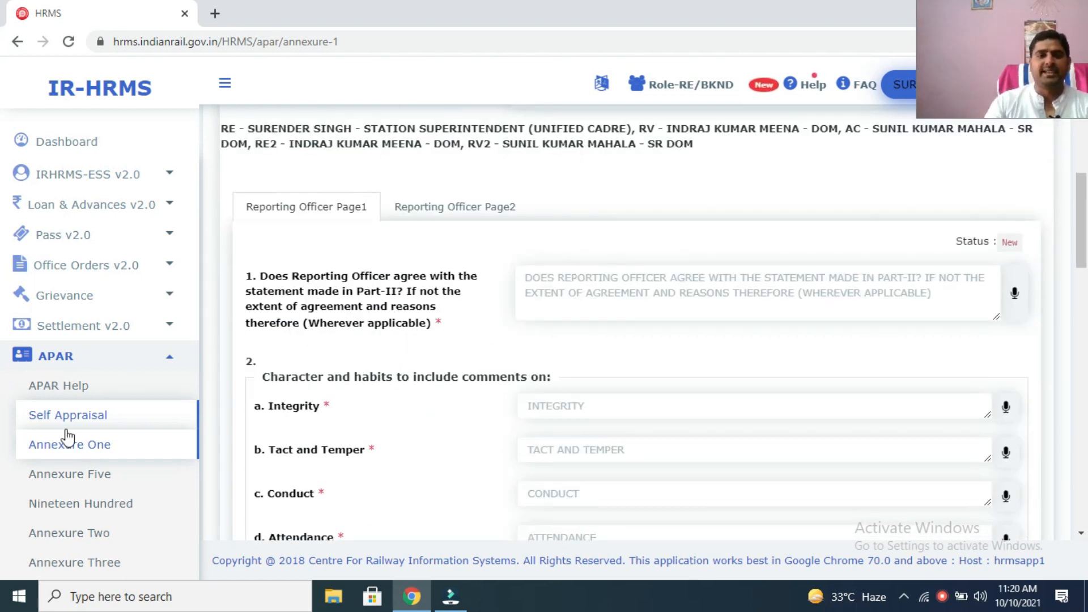
scroll(415, 301, down, 1)
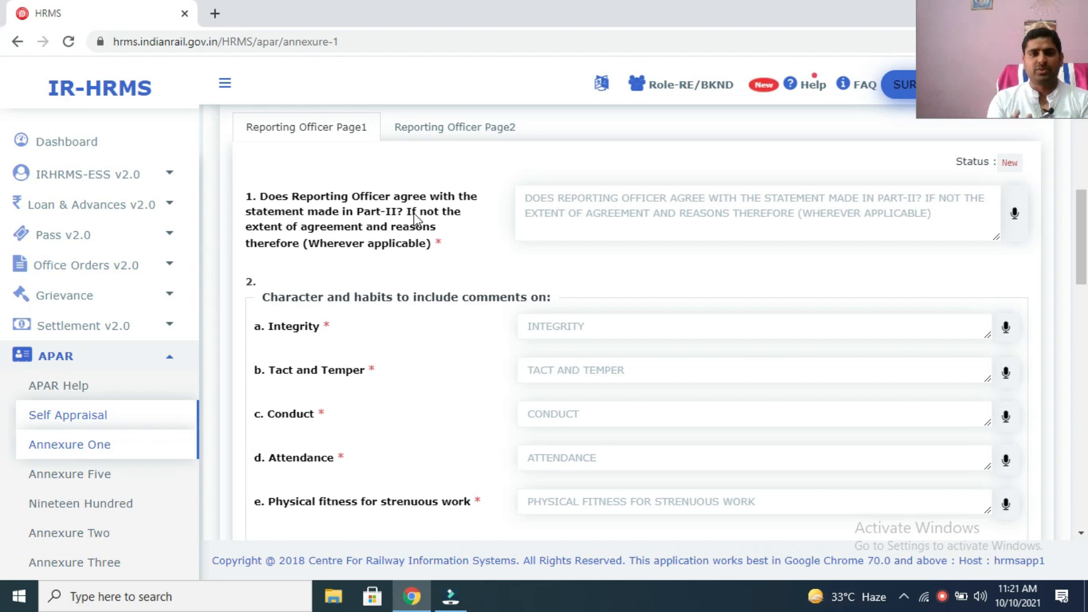
Try the suggested answer "YES, REPORTING OFFICER AGREES" for question 1 on agreement with Part-II, and clear the field
click(799, 207)
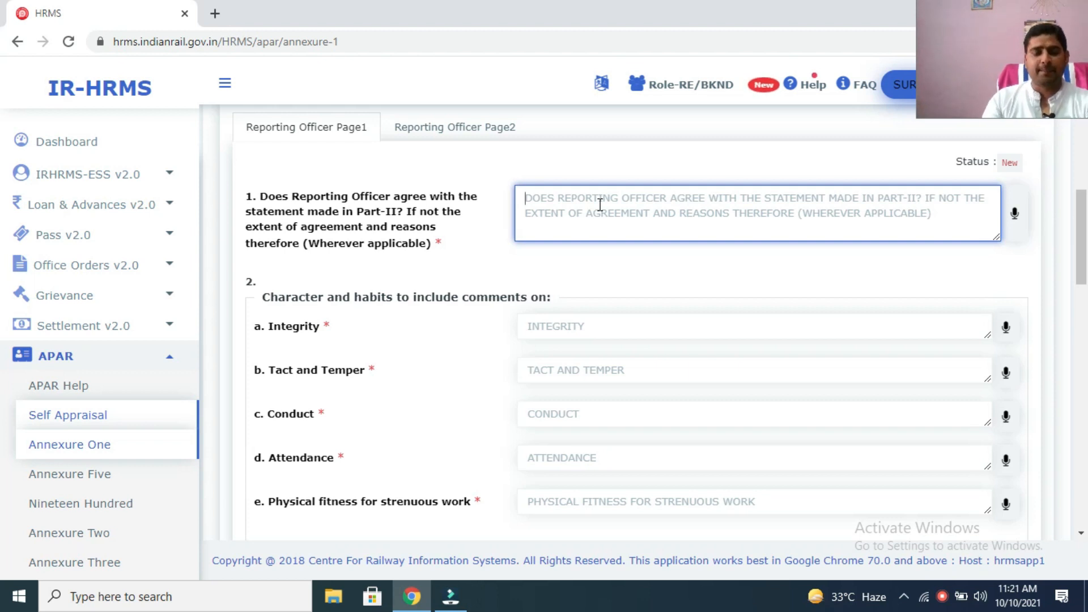
text(YES, REPORTING OFFICER AGREES)
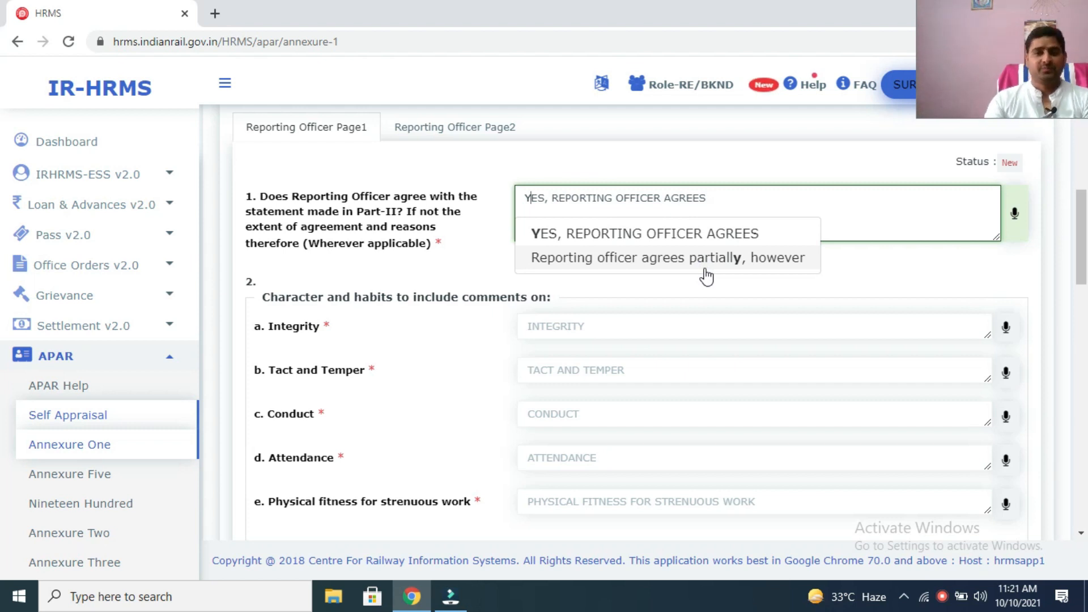
click(777, 288)
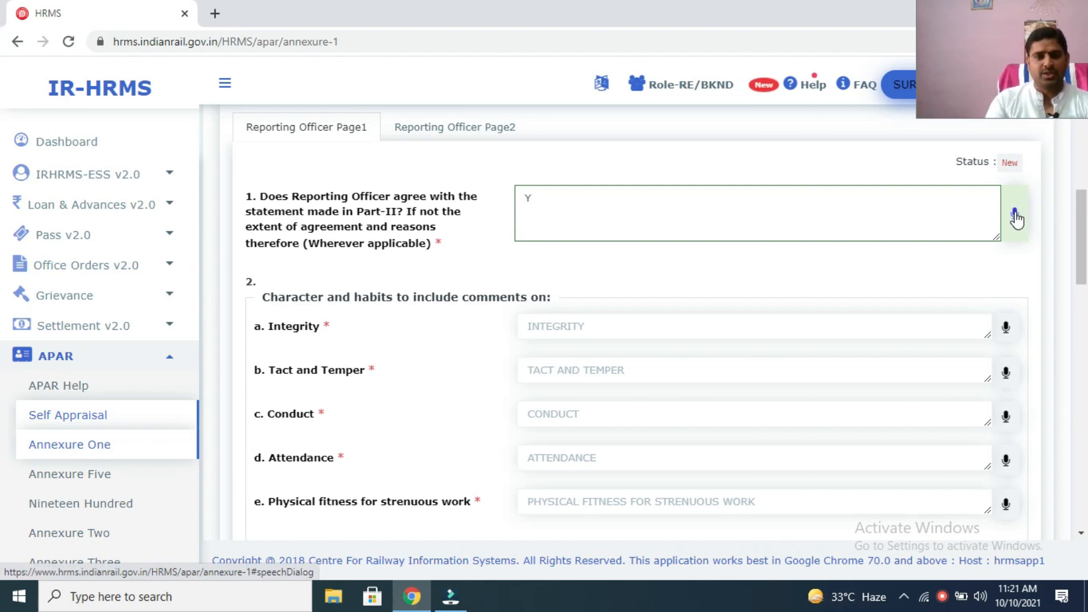
click(756, 210)
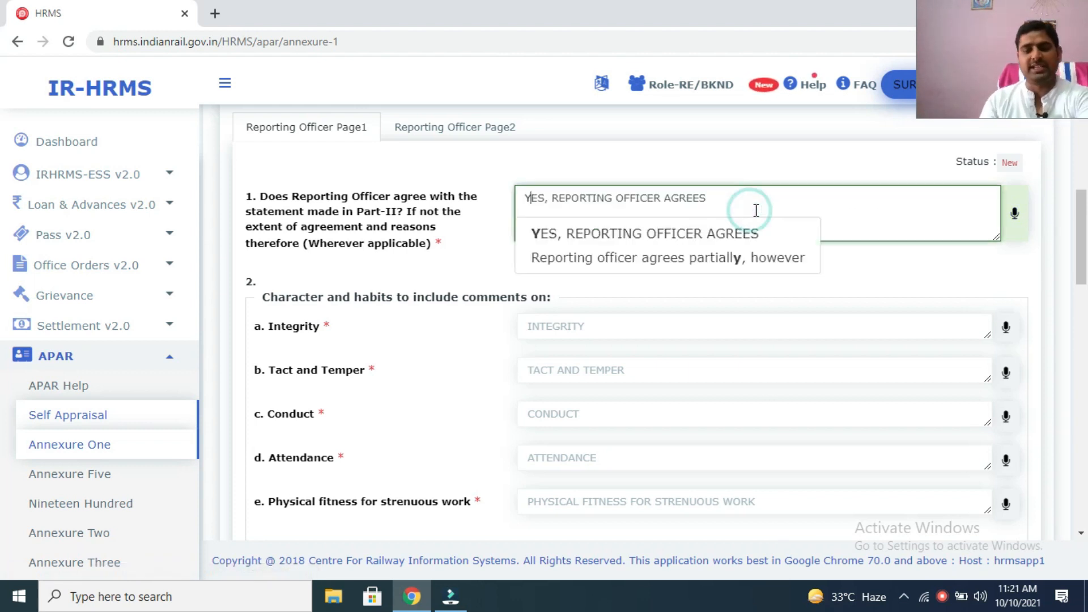
key(BackSpace)
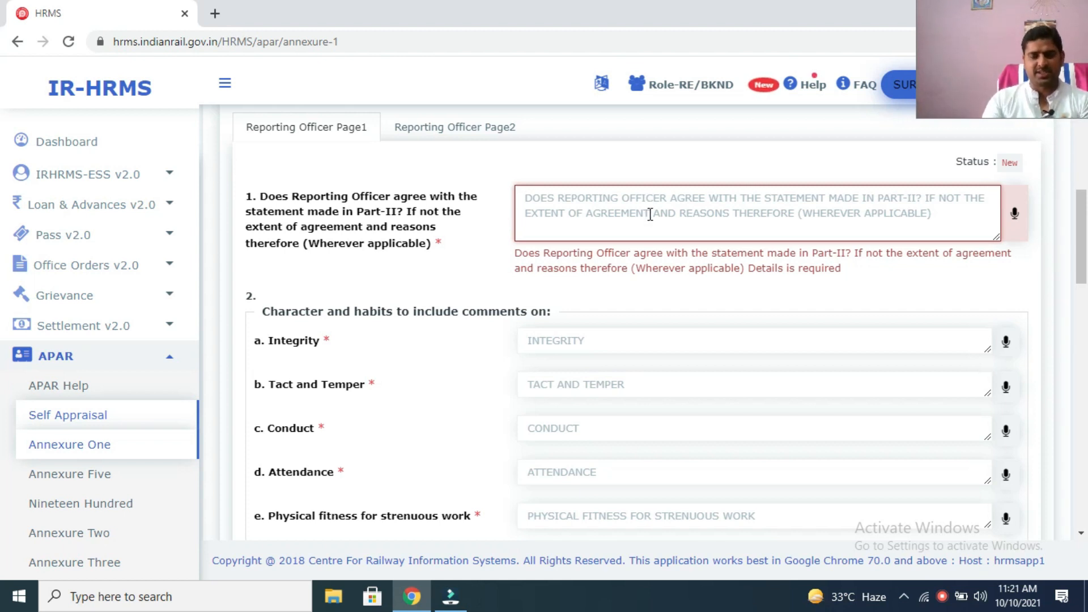
Dictate a sample remark for question 1 using speech recognition in हिन्दी, insert it, and clear it from the field
click(1017, 216)
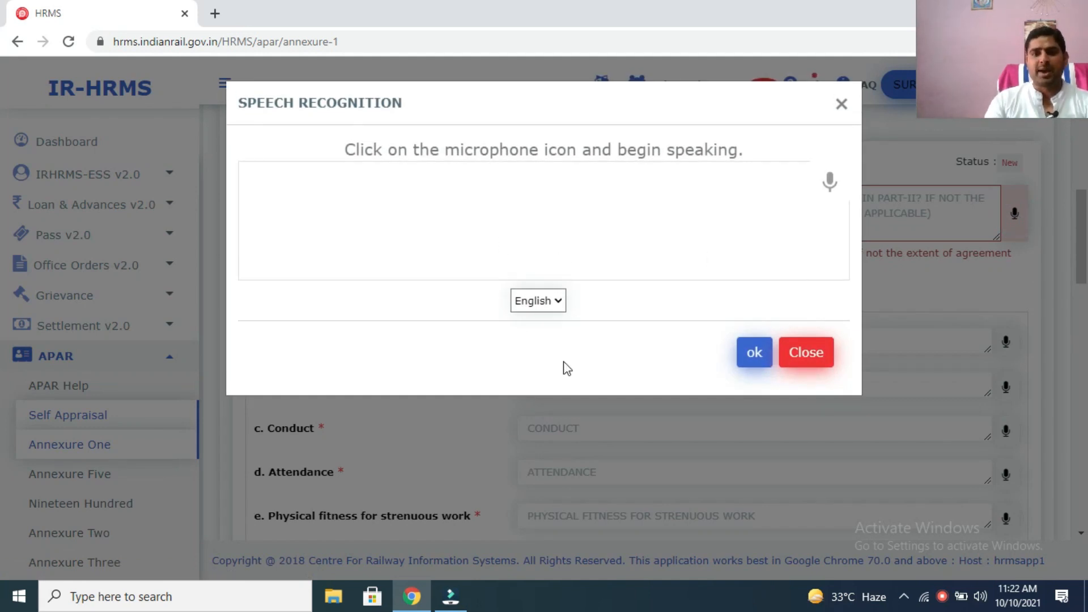
click(554, 306)
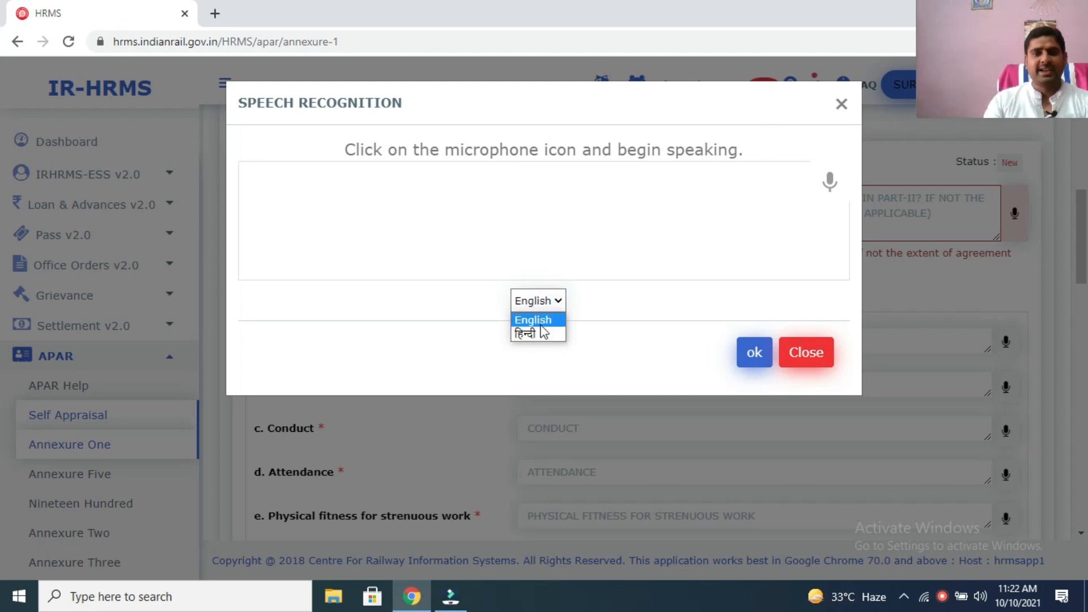
click(541, 334)
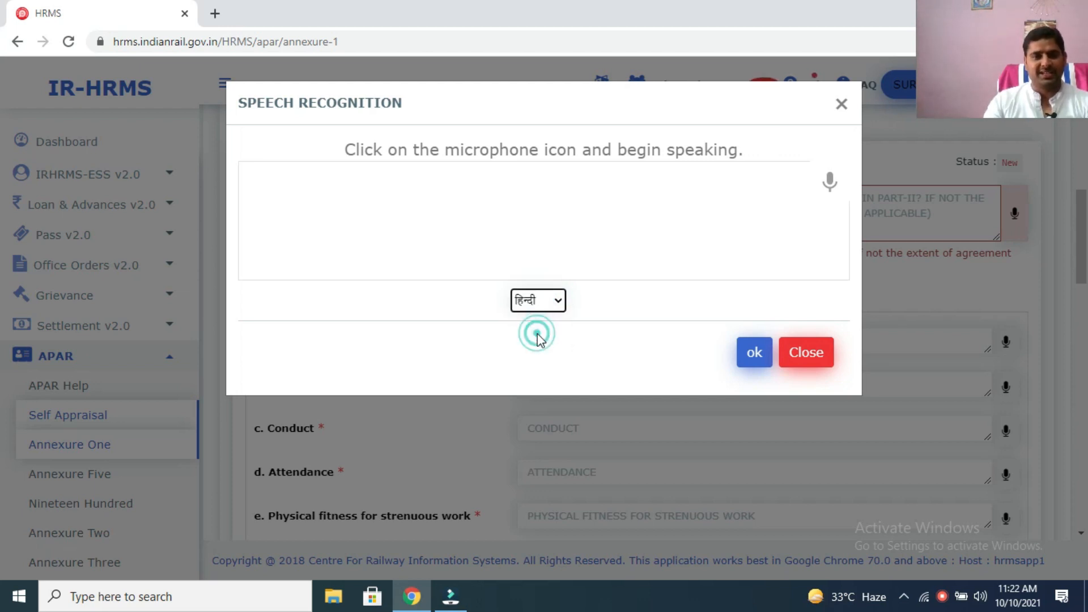
click(829, 187)
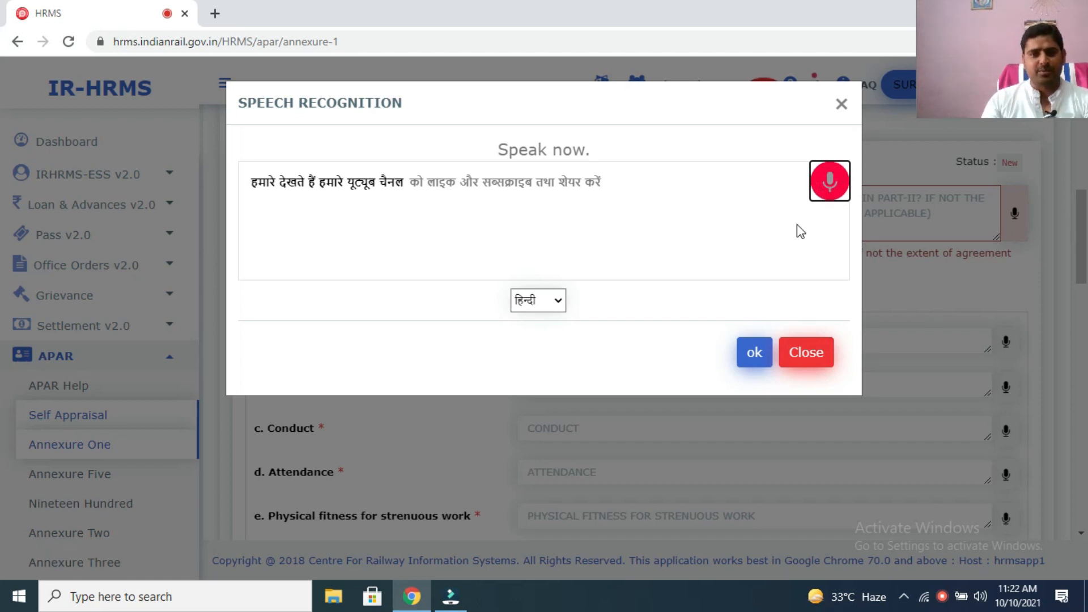
click(830, 181)
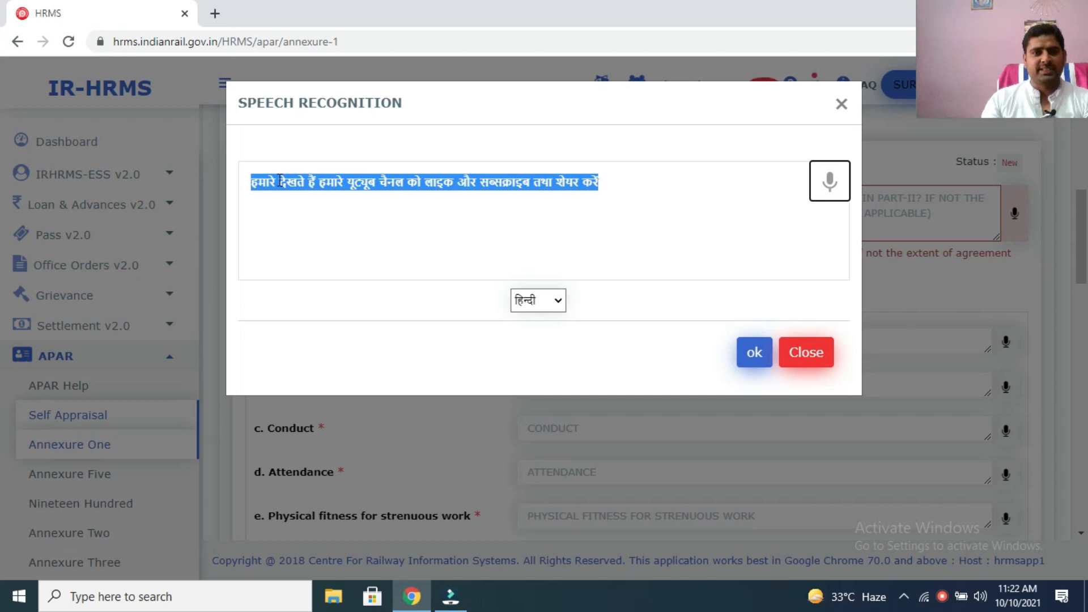
click(754, 353)
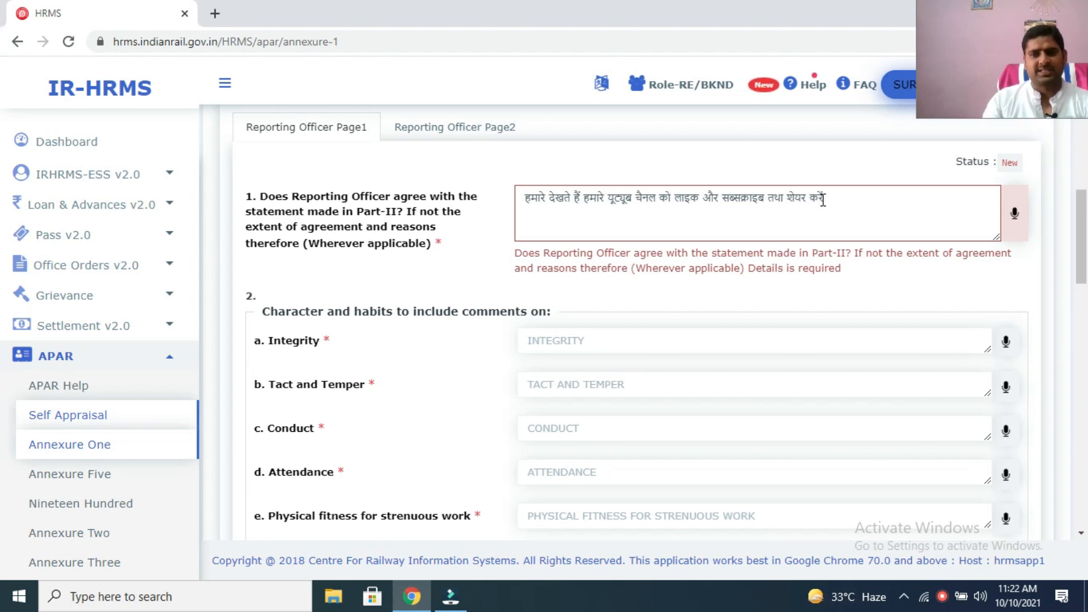
drag(823, 198, 481, 208)
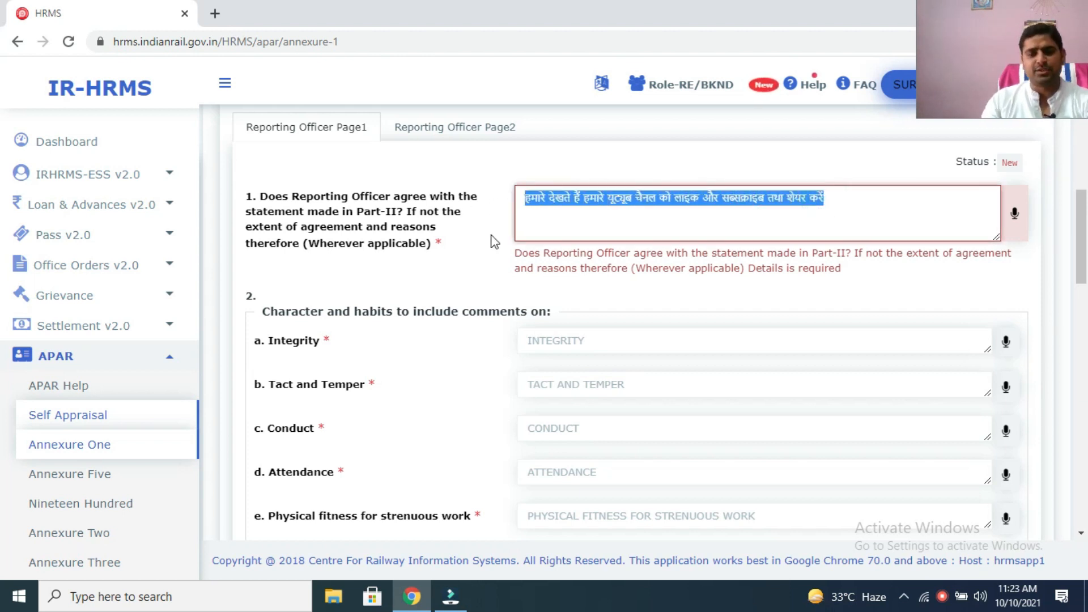
key(BackSpace)
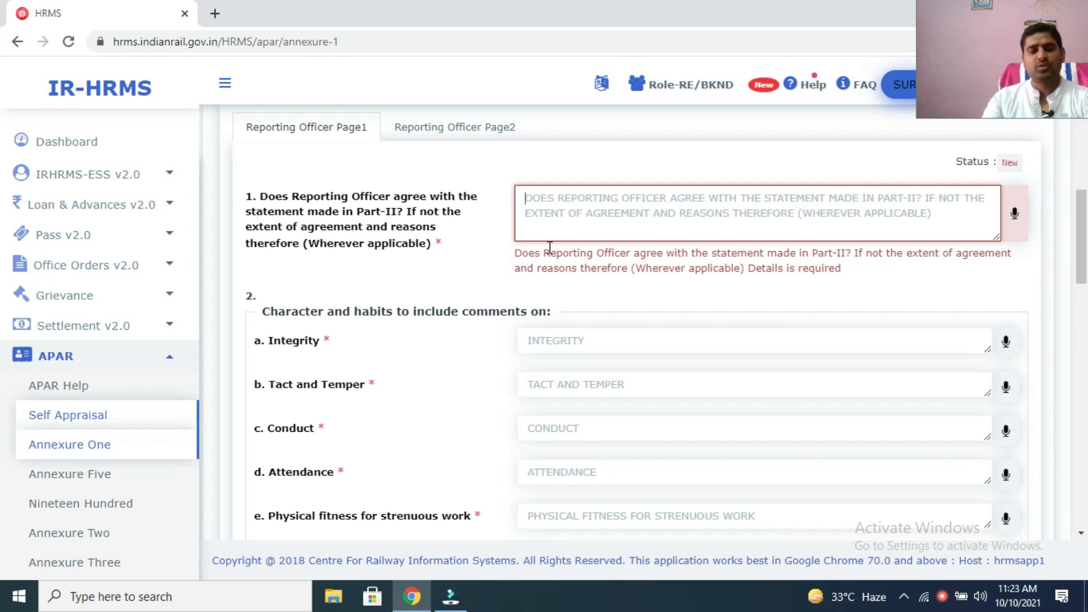
Answer question 1 on agreement with the Part-II statement with the suggestion "YES, REPORTING OFFICER AGREES"
text(Y)
key(BackSpace)
text(N)
key(BackSpace)
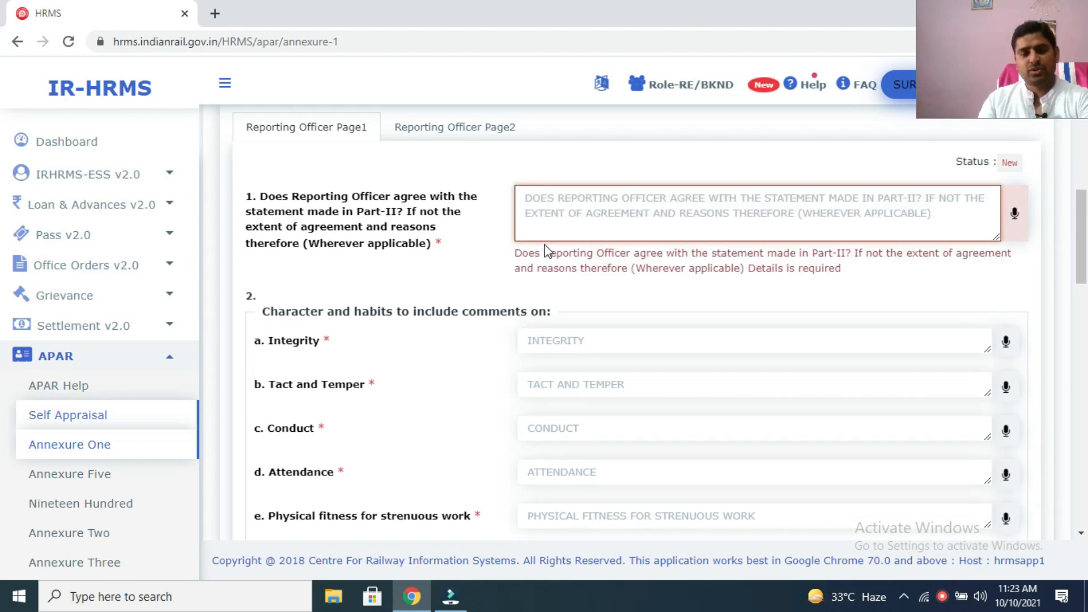
text(YES, REPORTING OFFICER AGREES)
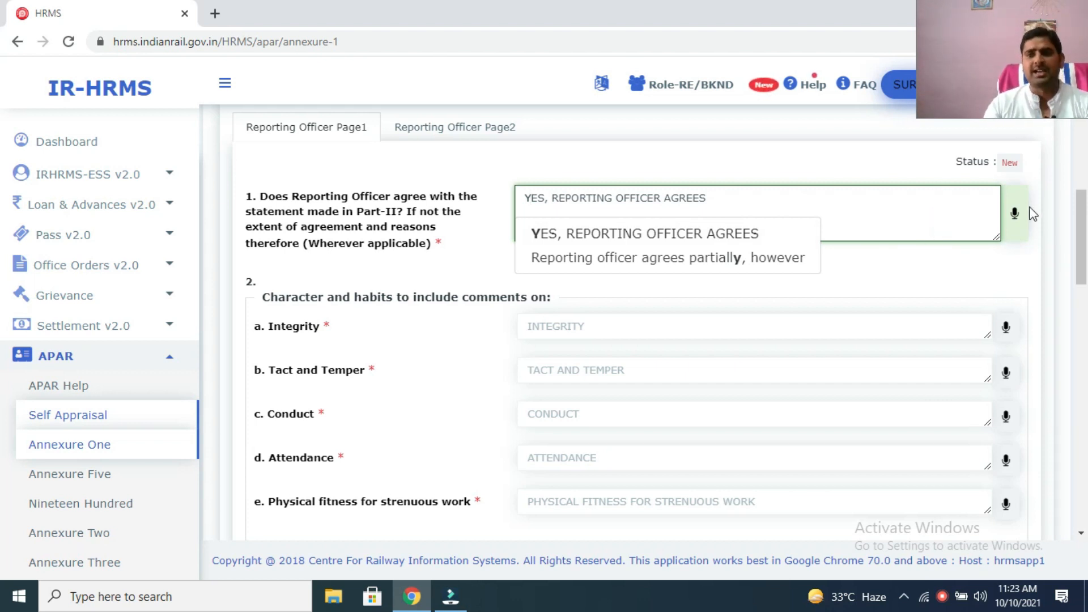
click(928, 277)
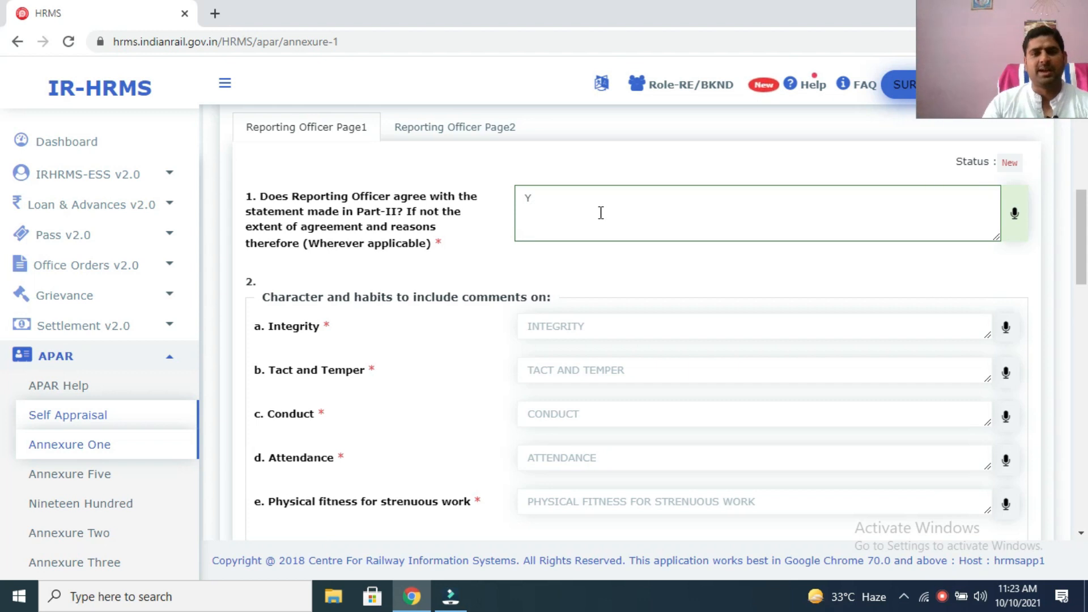
click(580, 205)
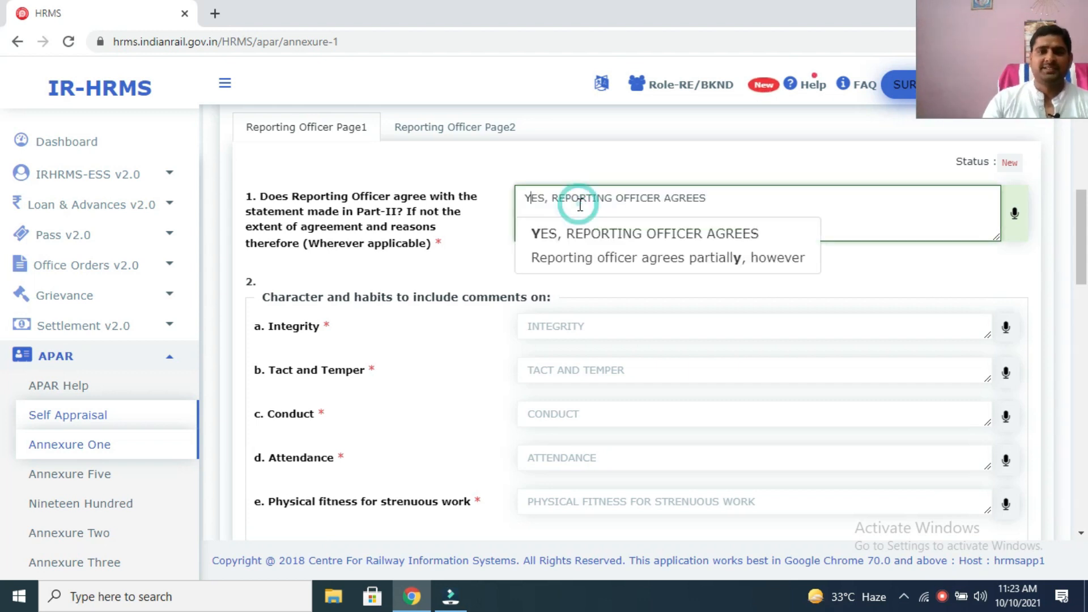
click(647, 238)
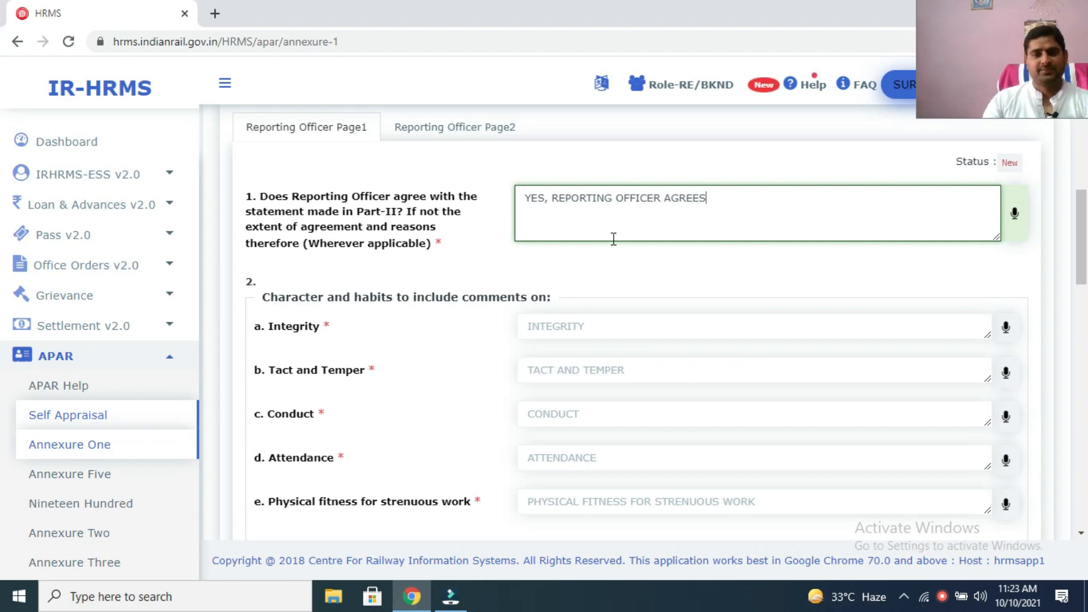
Fill in the suggested remarks BEYOND DOUBT for Integrity and VERY GOOD TEMPERED for Tact and Temper
scroll(614, 238, down, 1)
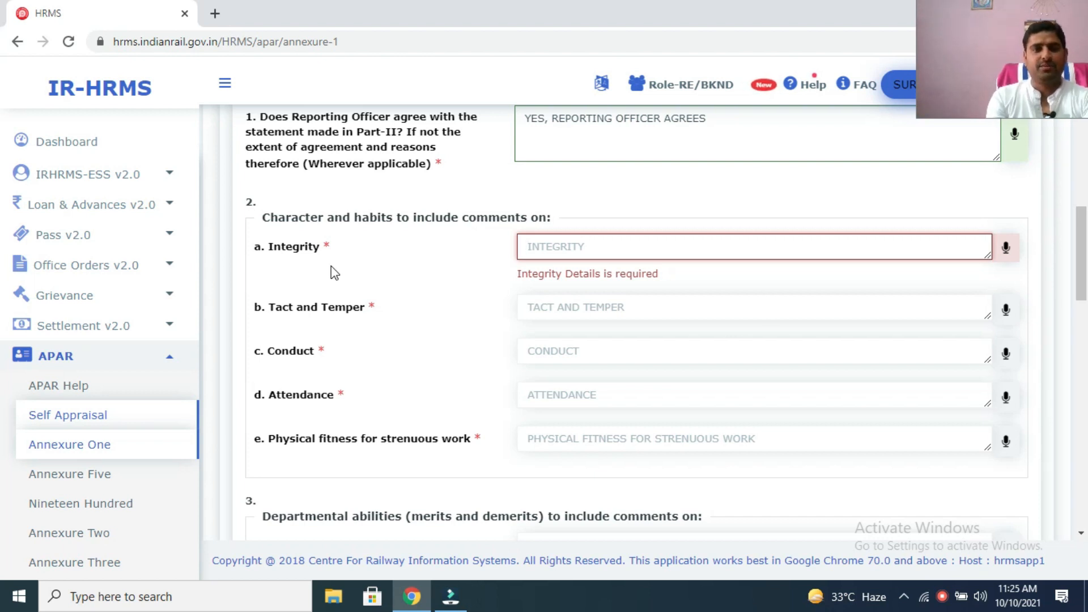
text(Y)
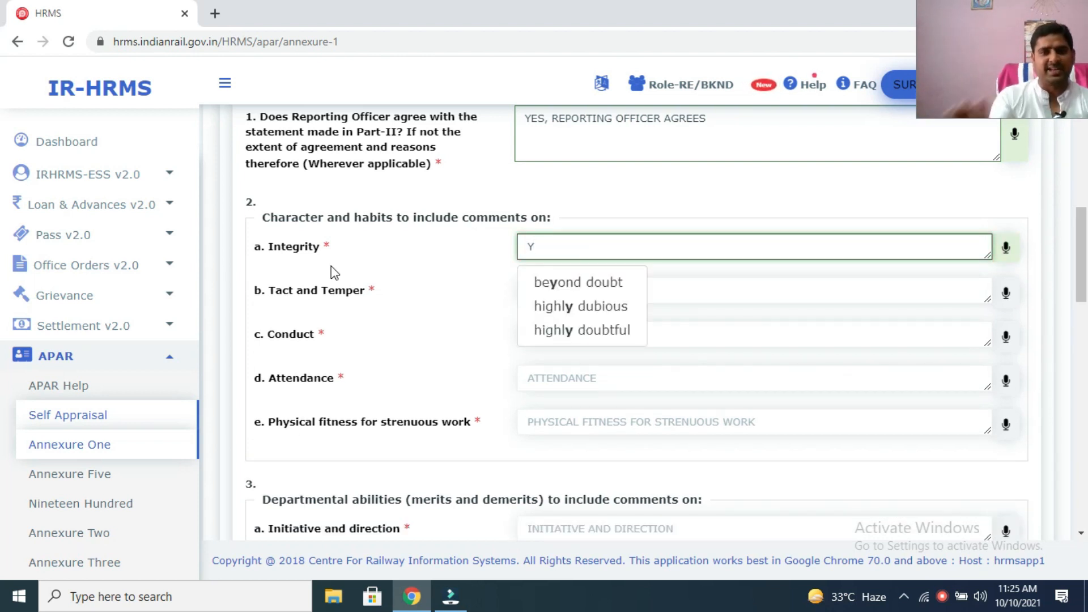
click(584, 289)
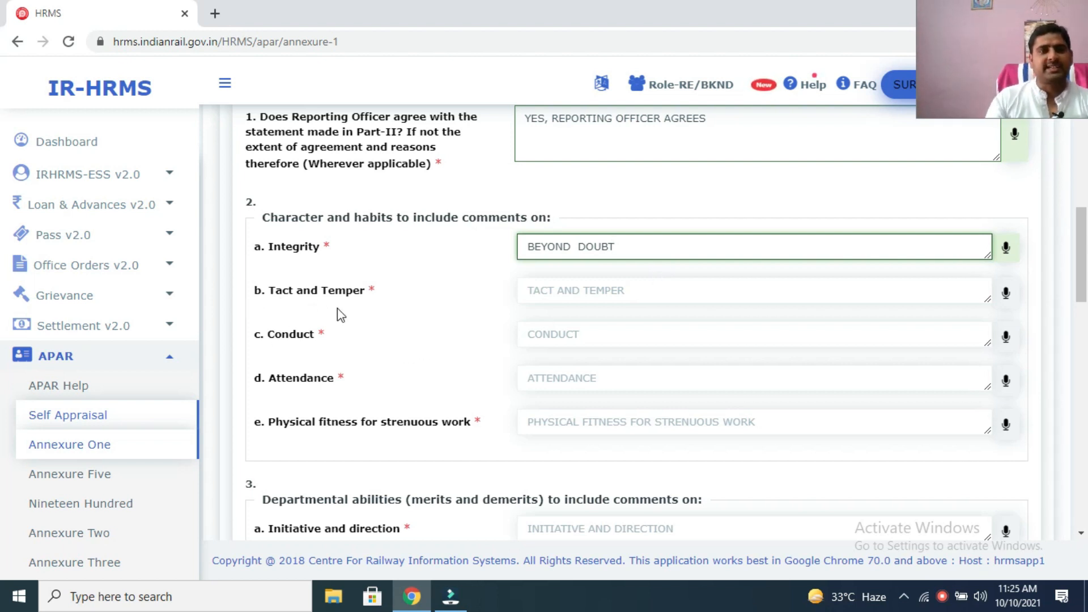
key(Tab)
text(Y)
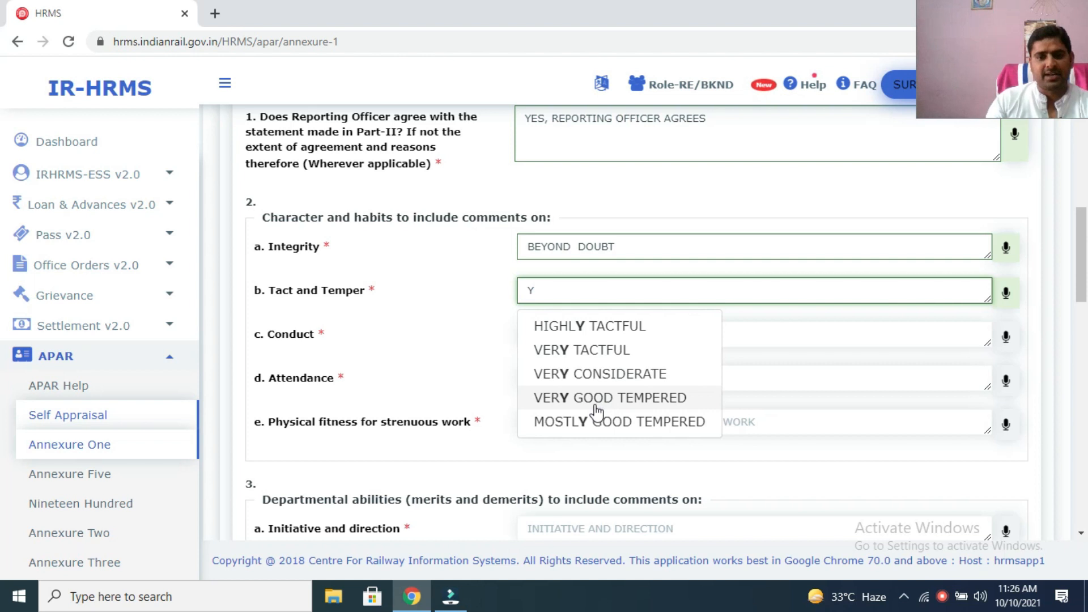
click(615, 404)
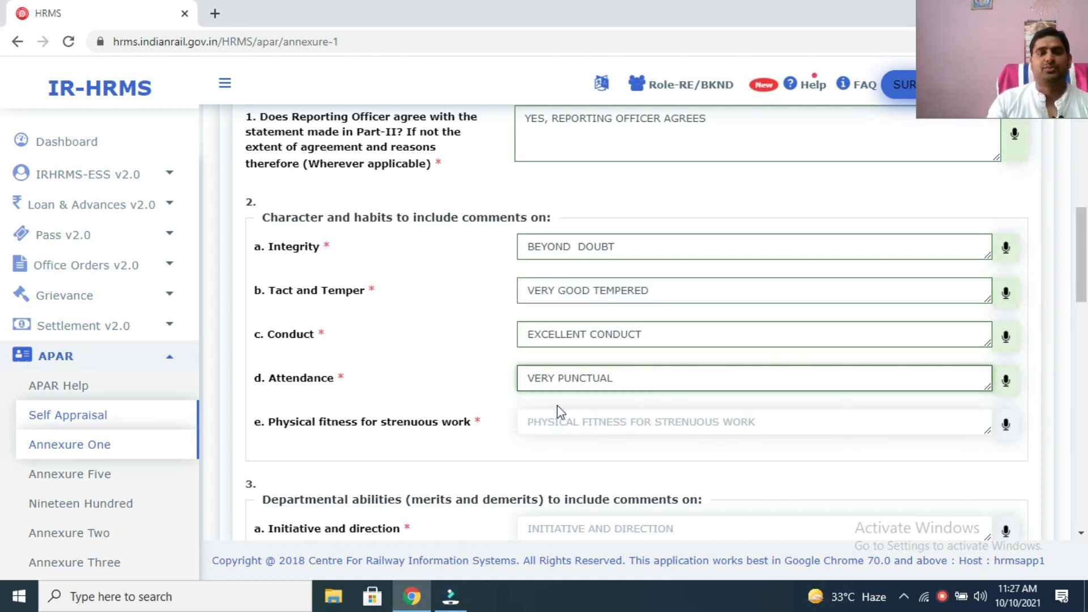
Enter VERY GOOD for both Keenness/ promptness and efficiency and Power to control others under departmental abilities
scroll(556, 406, down, 3)
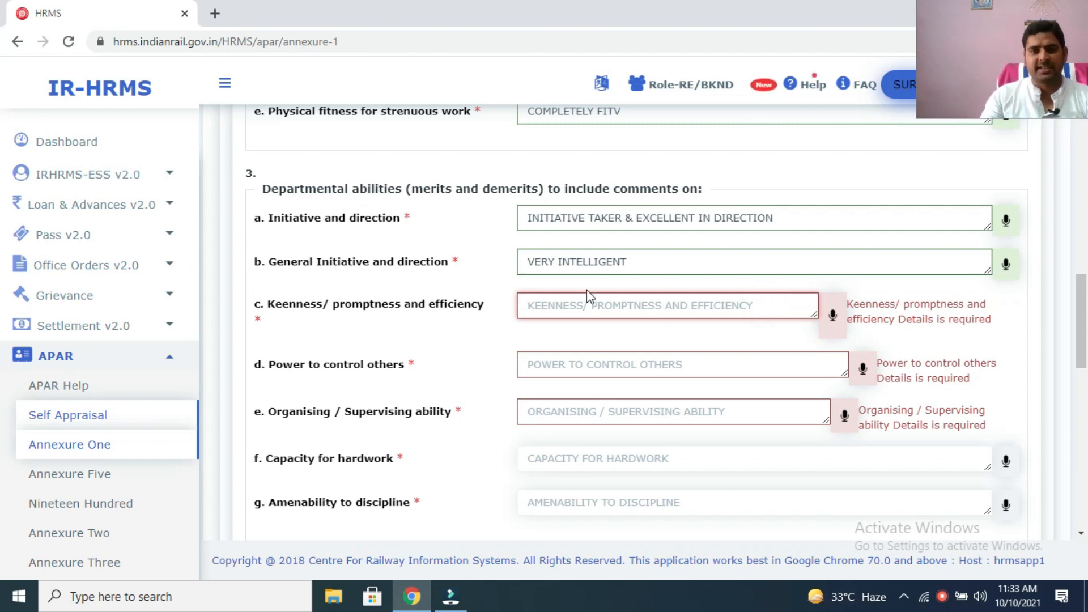
text(V)
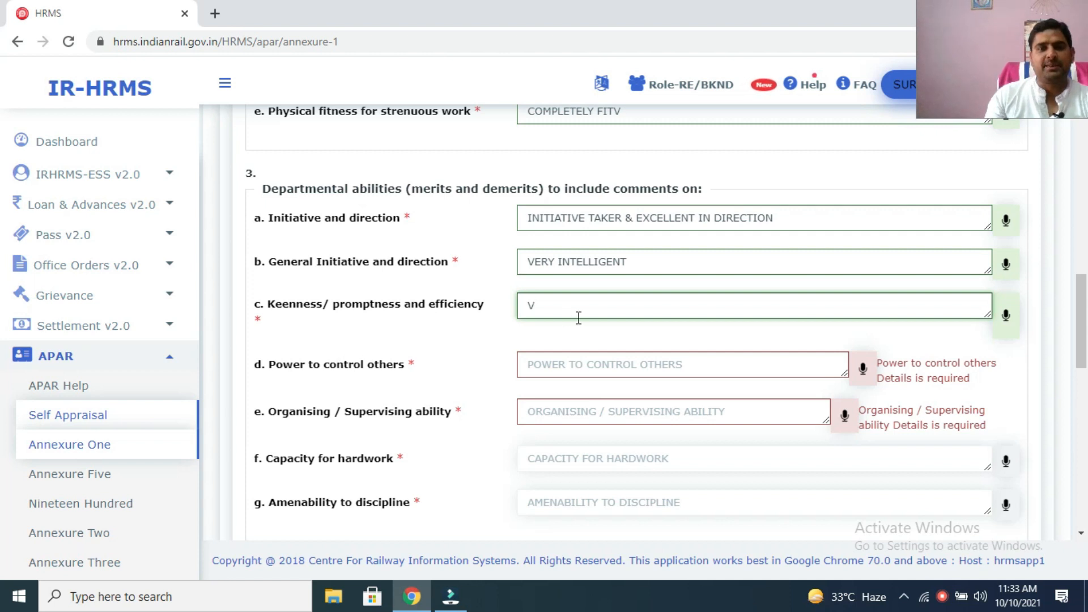
text(EE)
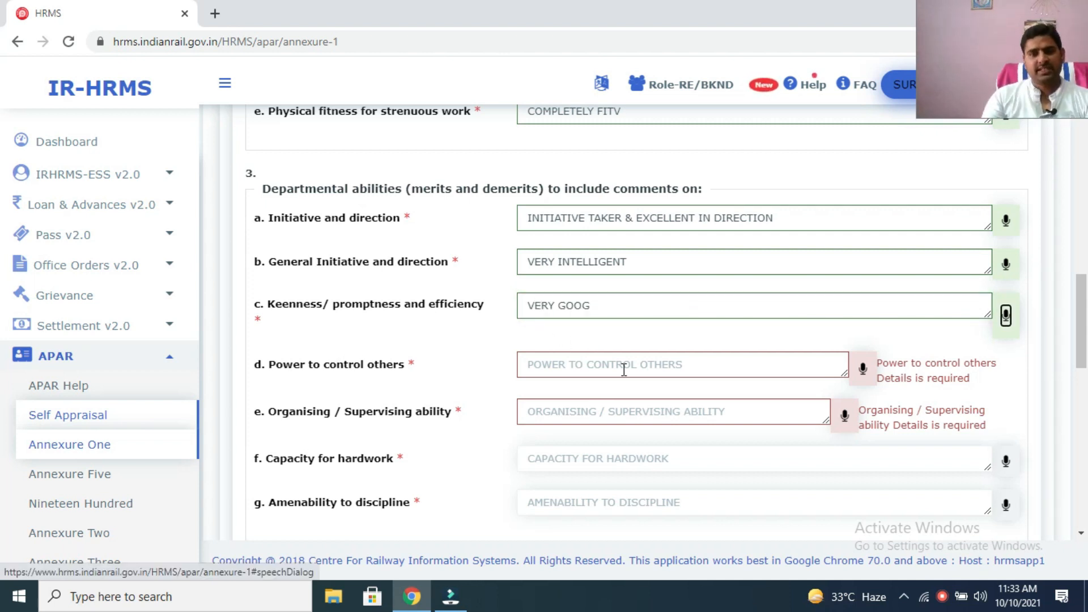
scroll(635, 289, down, 1)
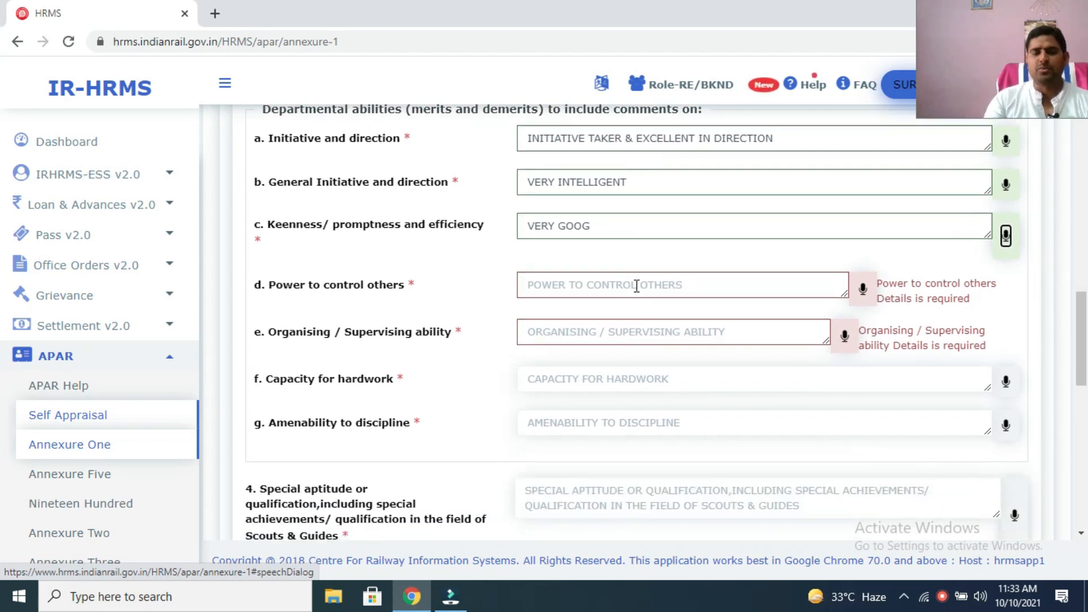
click(617, 227)
key(BackSpace)
text(D)
key(Tab)
click(685, 286)
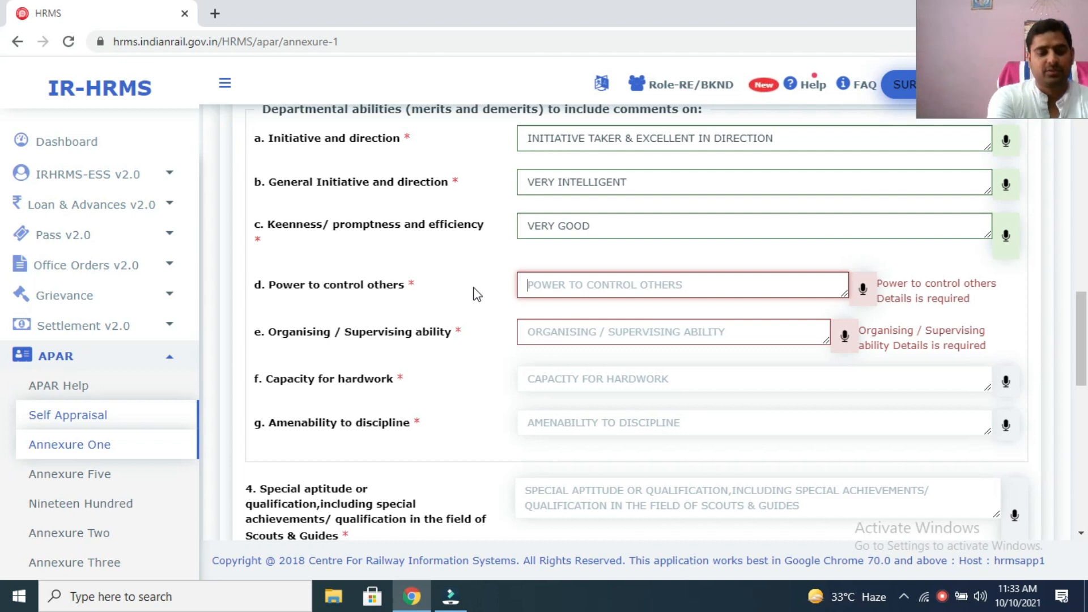
text(VERY GOOD)
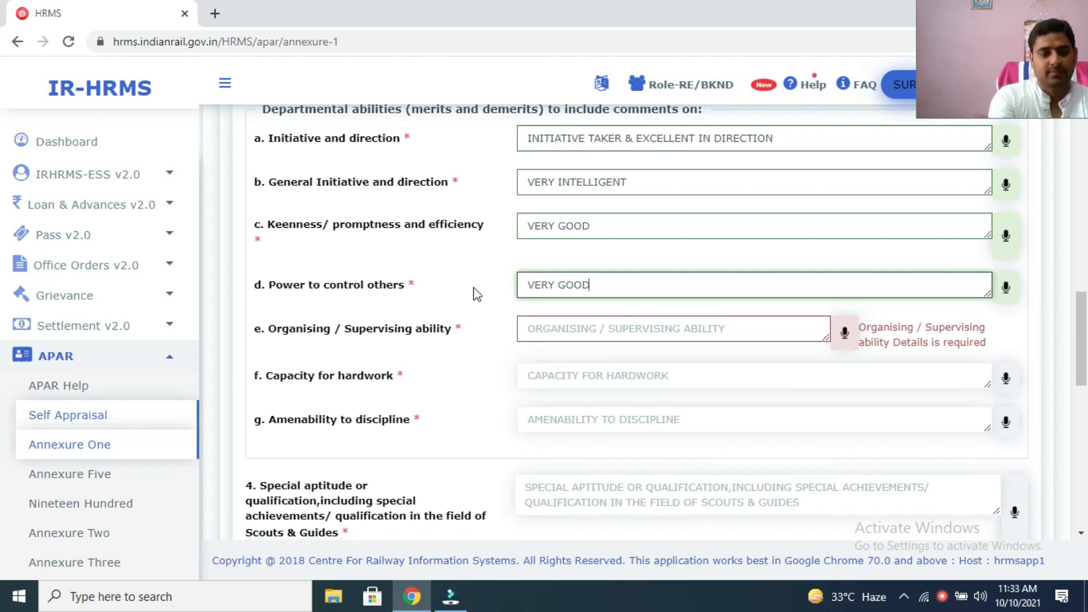
Enter VERY GOOD as the remark for question 6, Reliability
key(Tab)
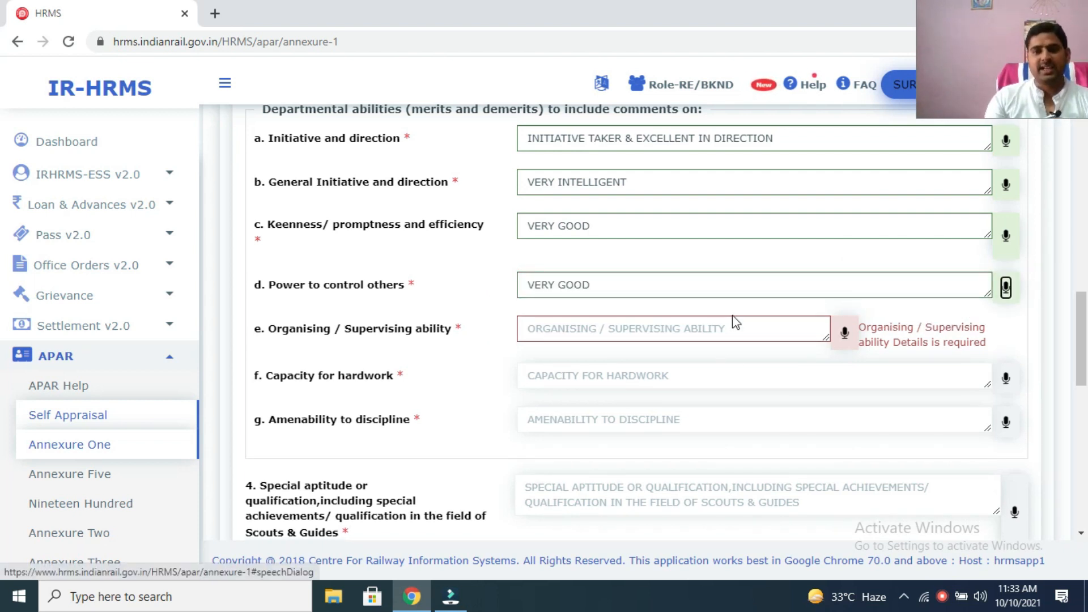
click(742, 327)
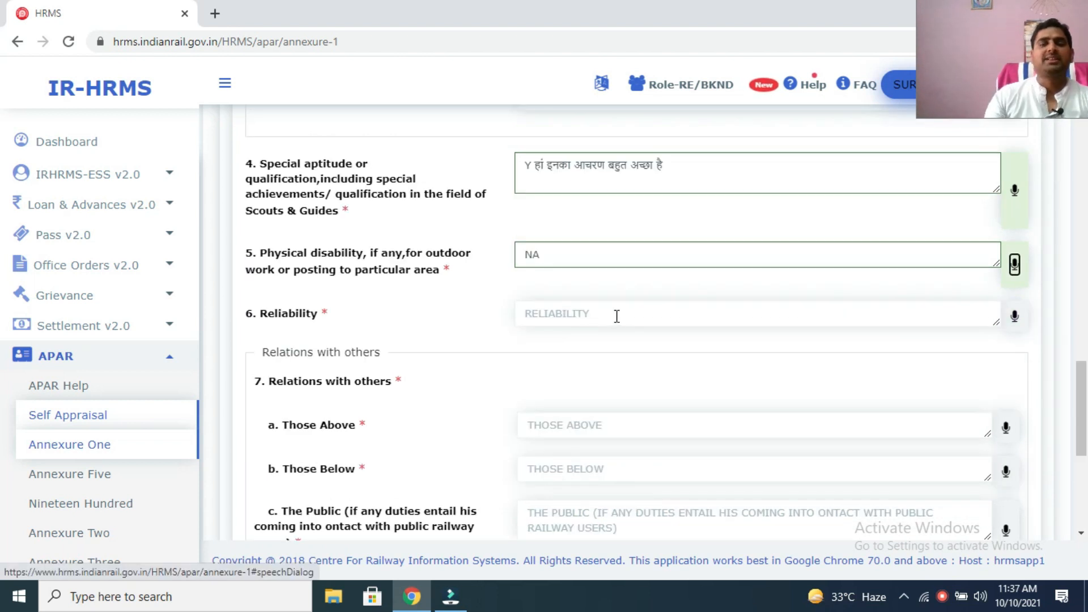
click(616, 314)
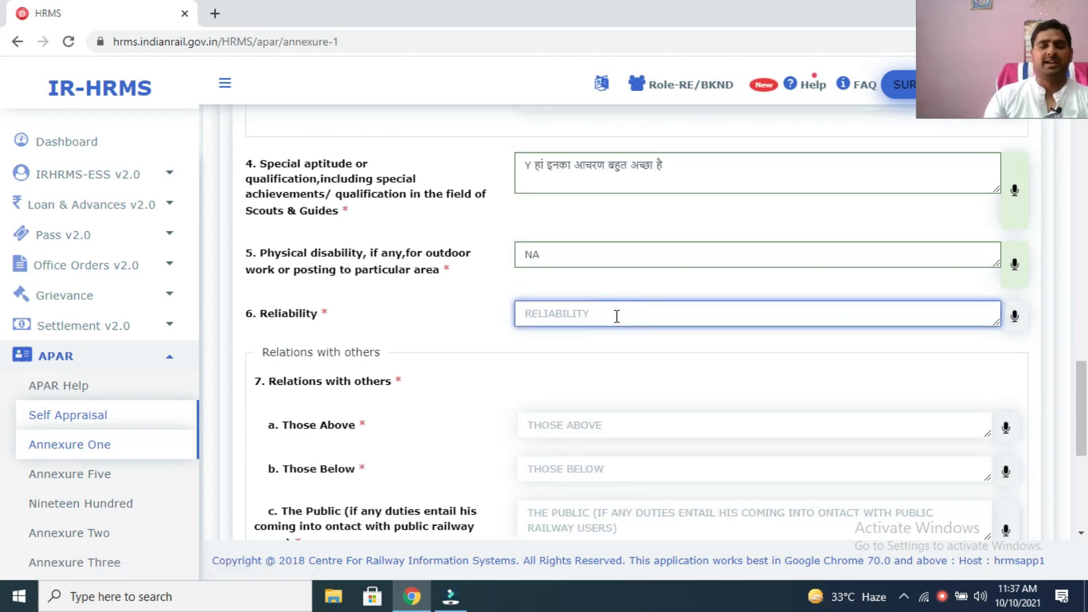
text(VE)
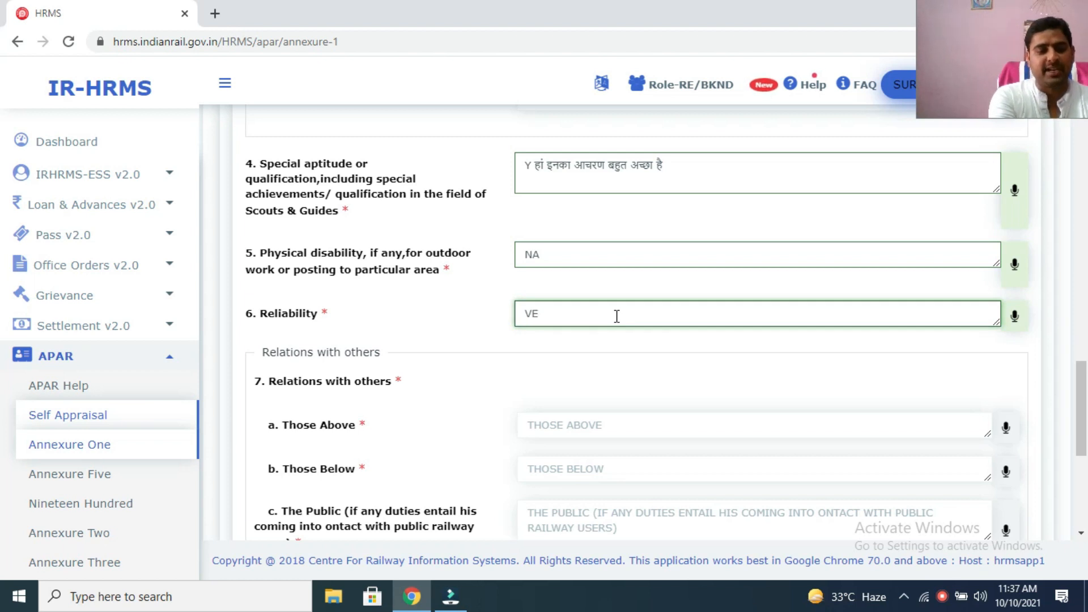
text(RY GOOD)
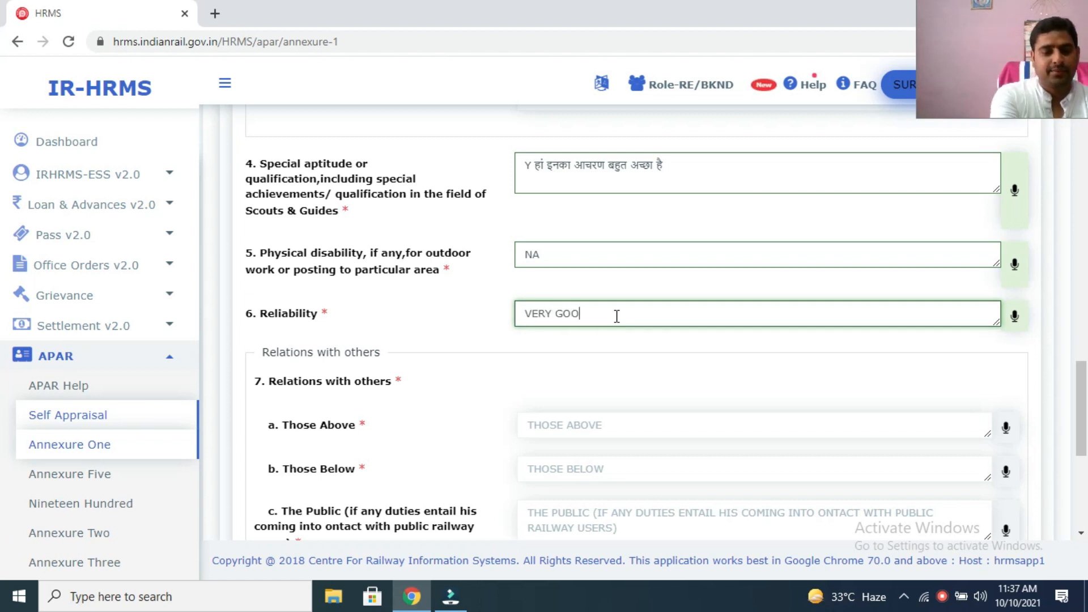
key(Tab)
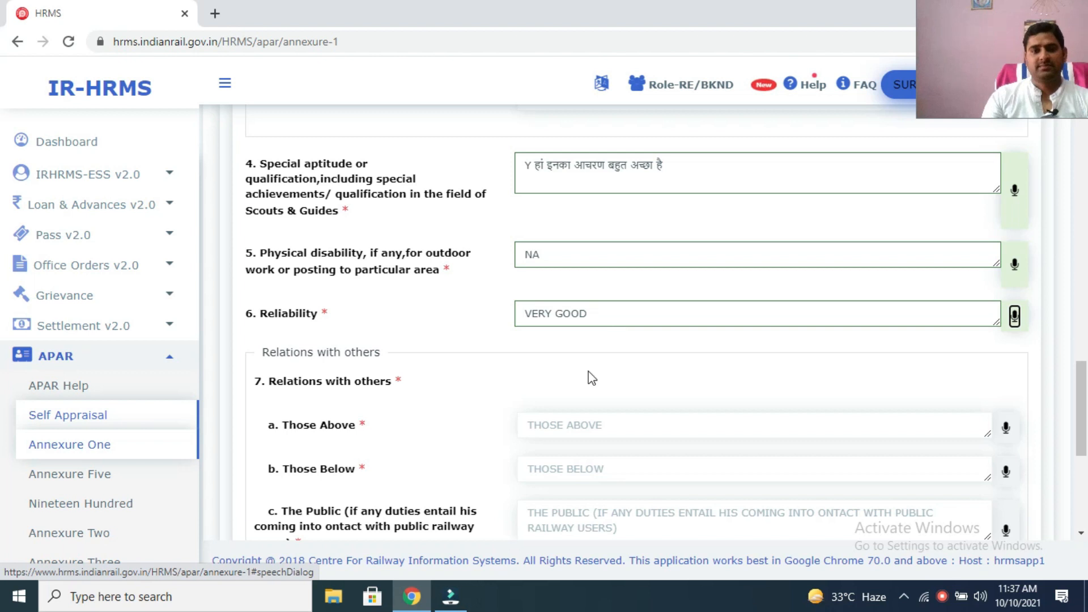
Enter VERY GOOD for question 10 on the ability to conduct enquiries, sift evidence and prepare reports
scroll(582, 374, down, 3)
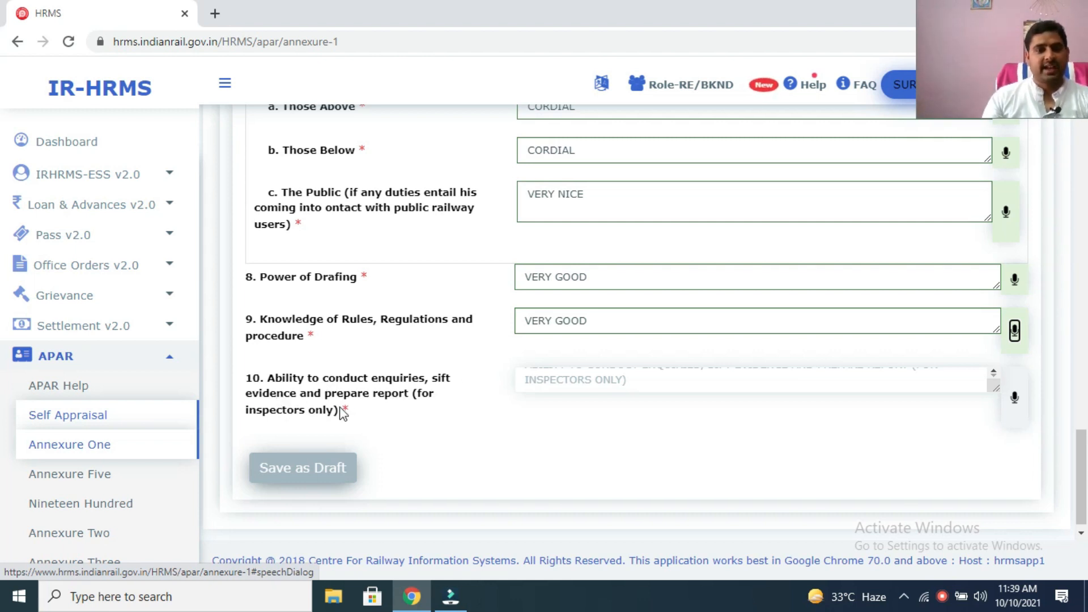
click(653, 378)
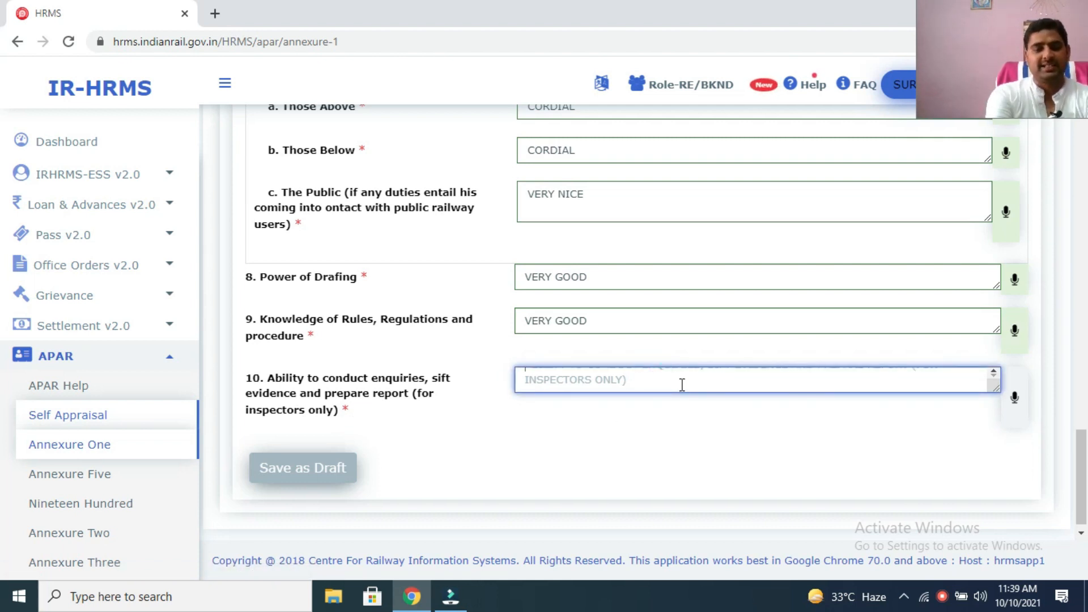
text(VER)
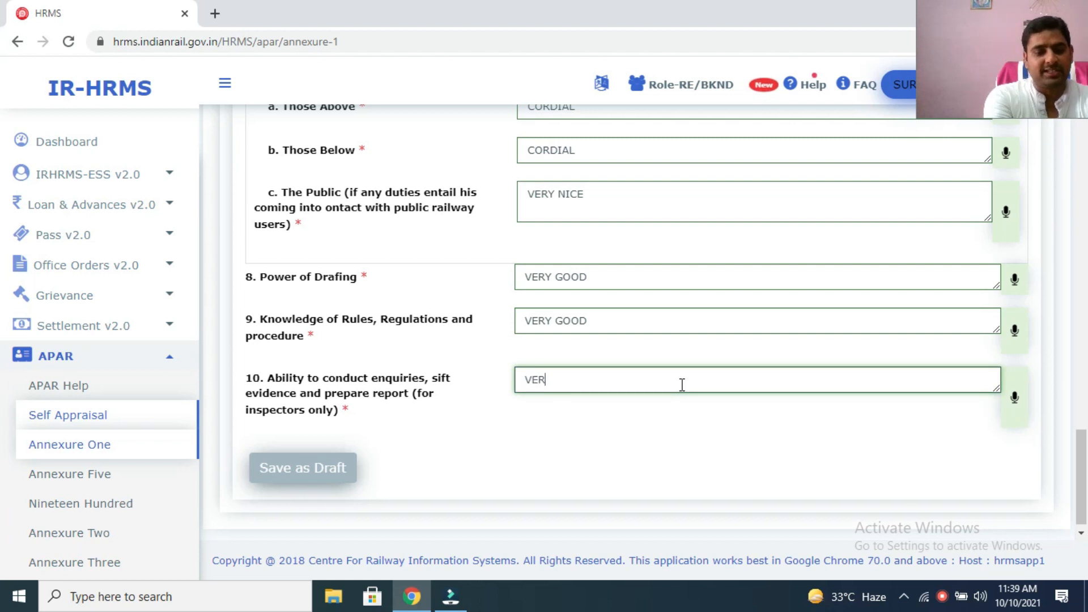
text(Y GOOD)
key(Tab)
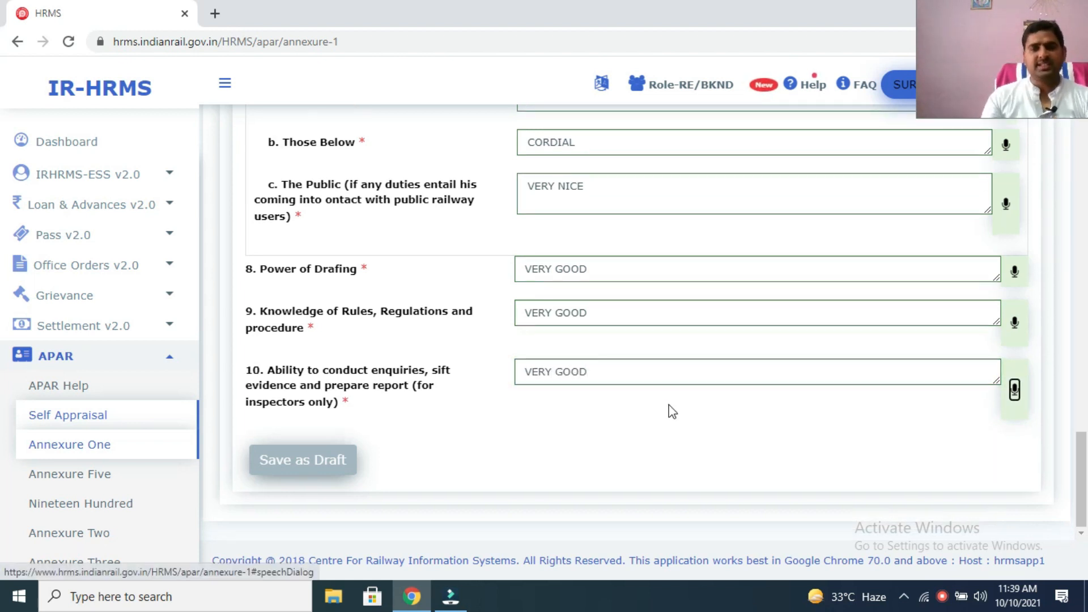
Look over the remarks on Reporting Officer Page1 and switch to Reporting Officer Page2
scroll(663, 411, up, 8)
scroll(672, 411, up, 15)
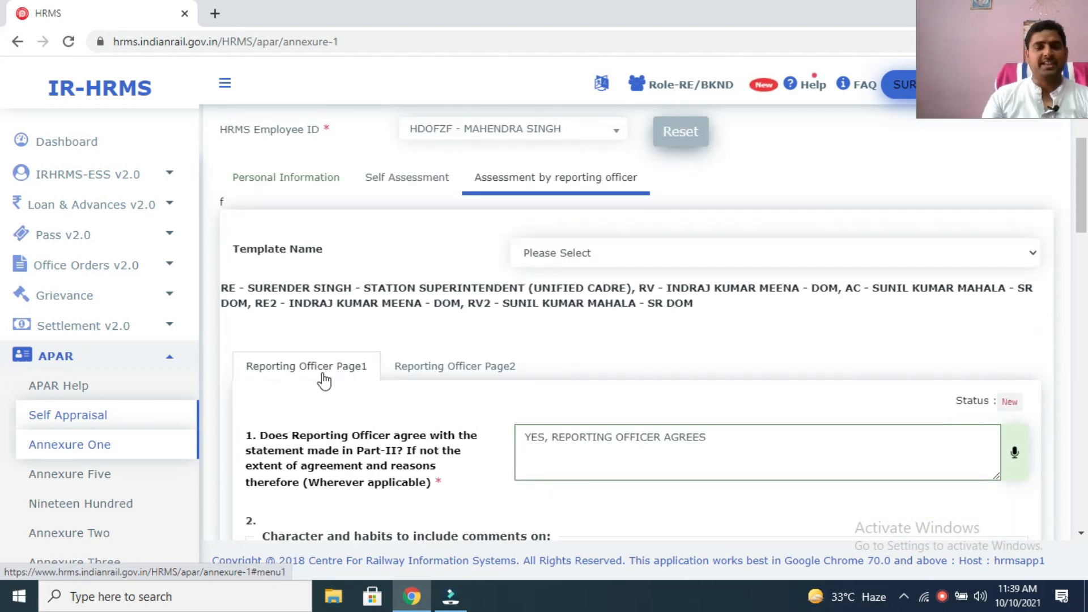
scroll(437, 377, down, 12)
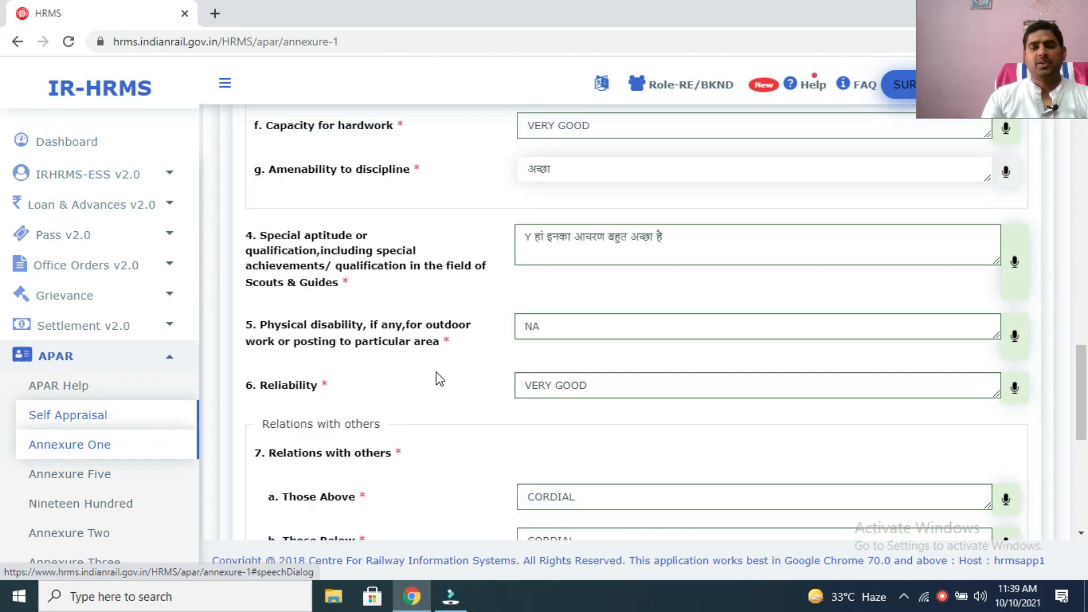
scroll(438, 379, up, 10)
scroll(437, 377, up, 3)
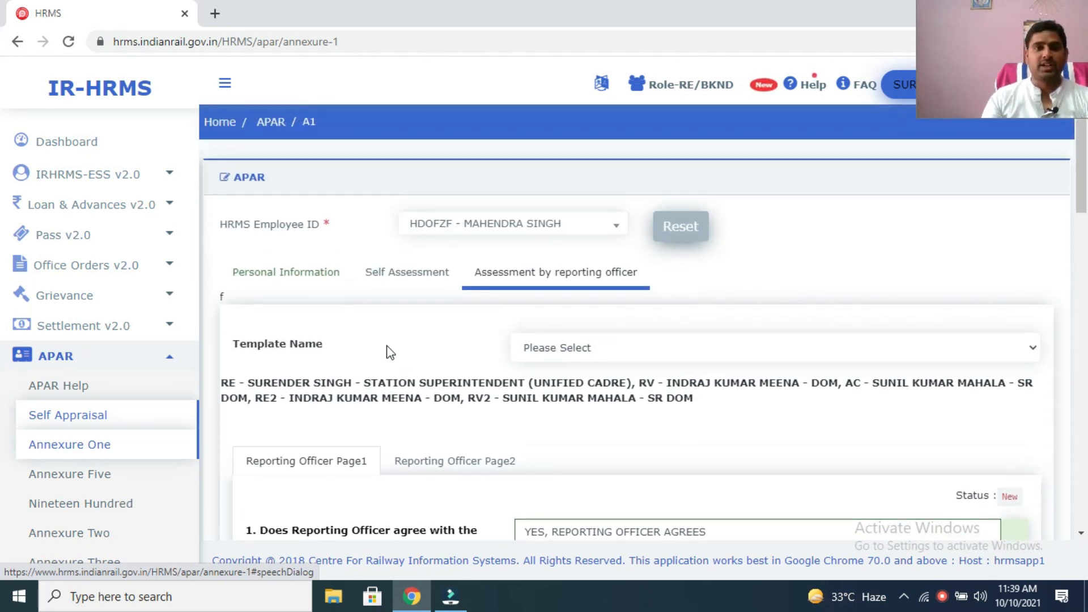
scroll(388, 397, down, 3)
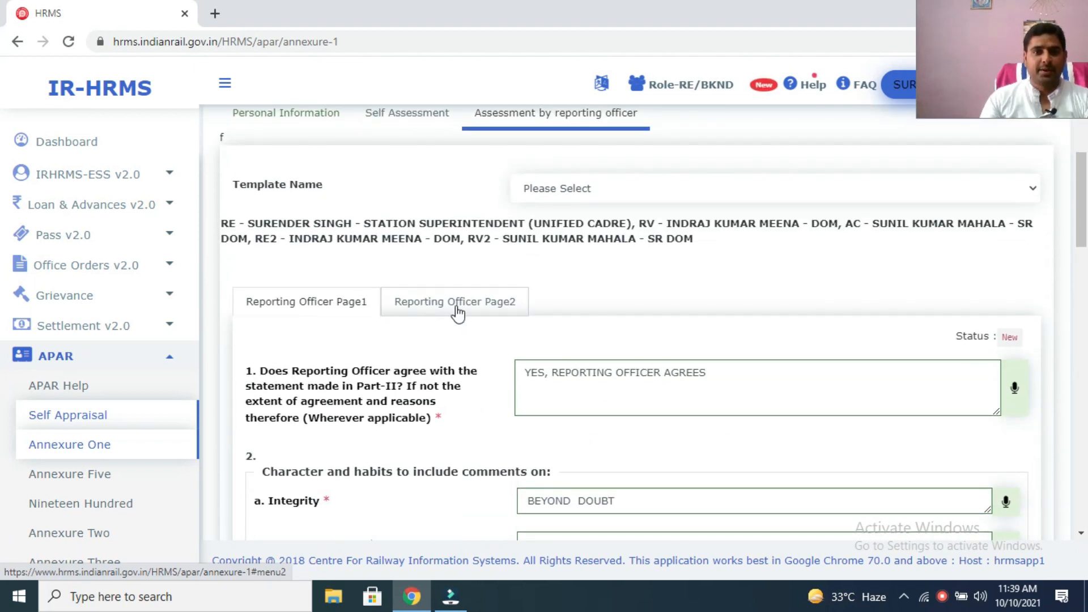
click(468, 313)
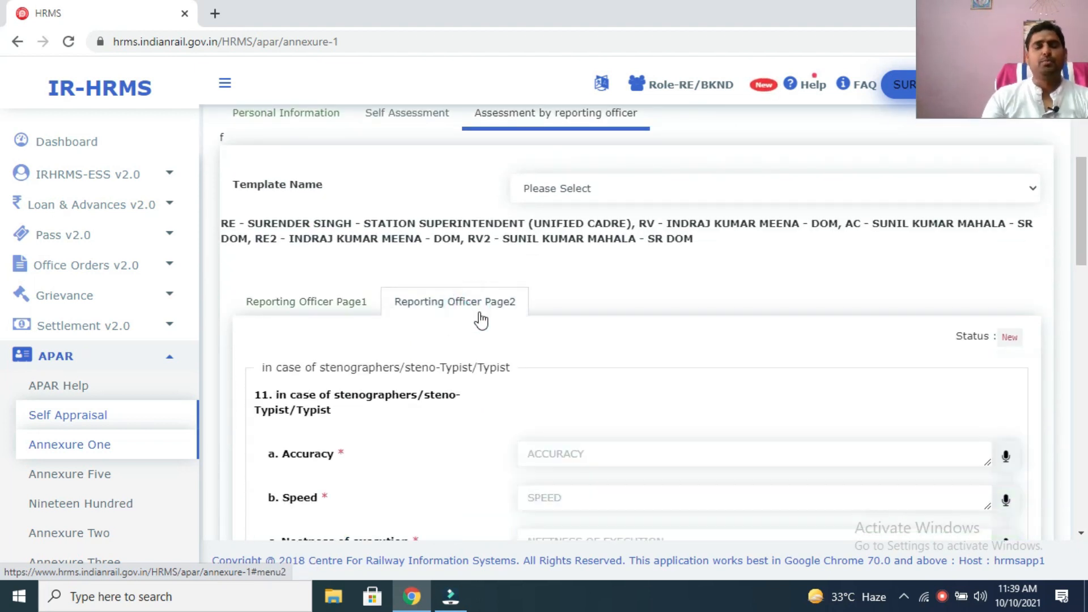
Enter NA for both Accuracy and Speed under question 11 for stenographers and typists
scroll(493, 333, down, 5)
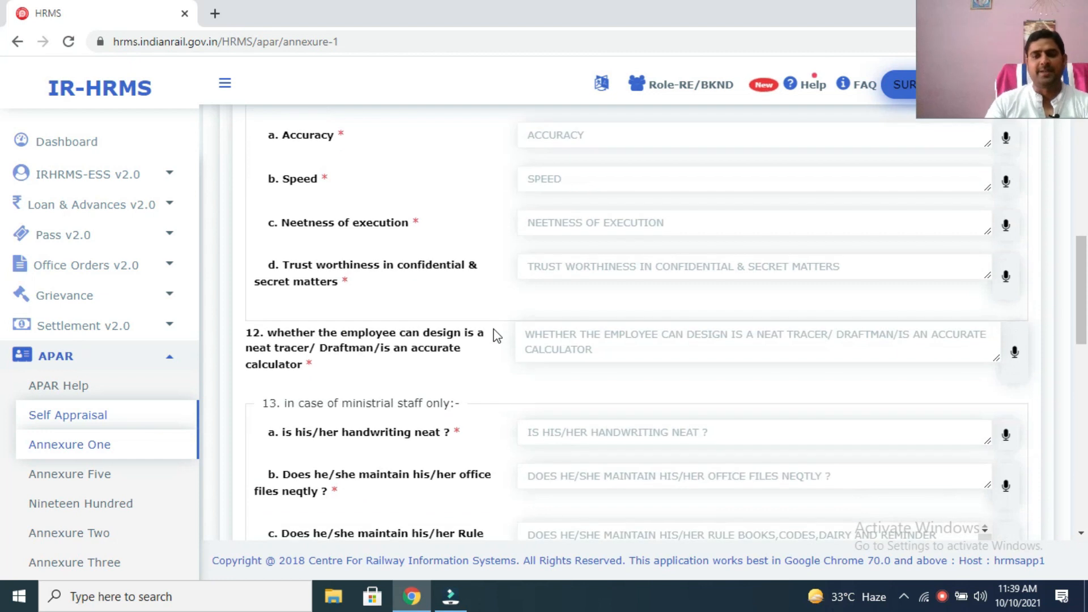
scroll(481, 329, up, 4)
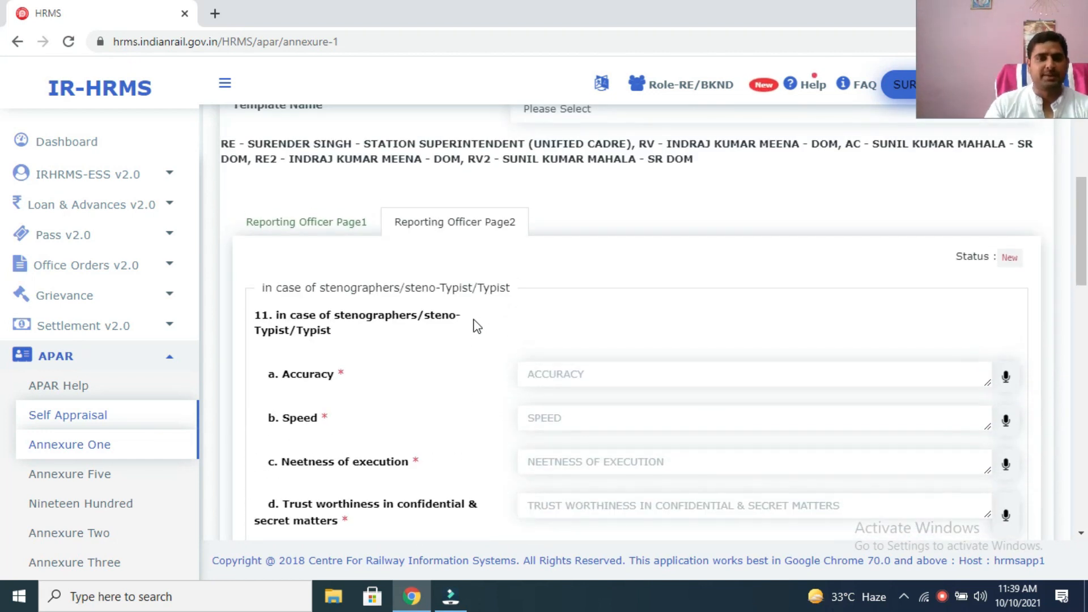
scroll(477, 326, up, 1)
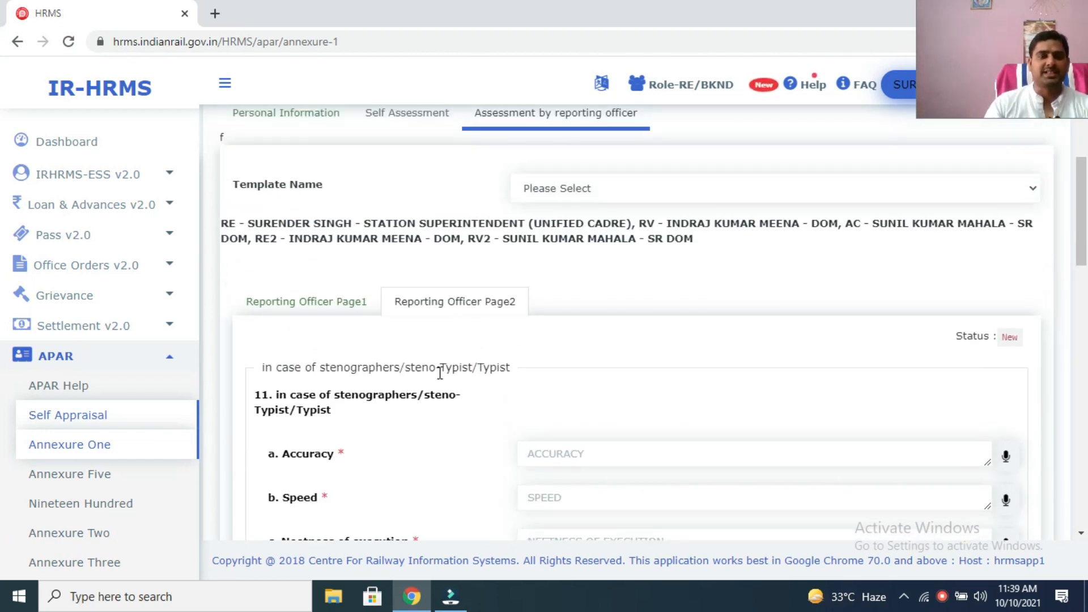
scroll(452, 387, down, 1)
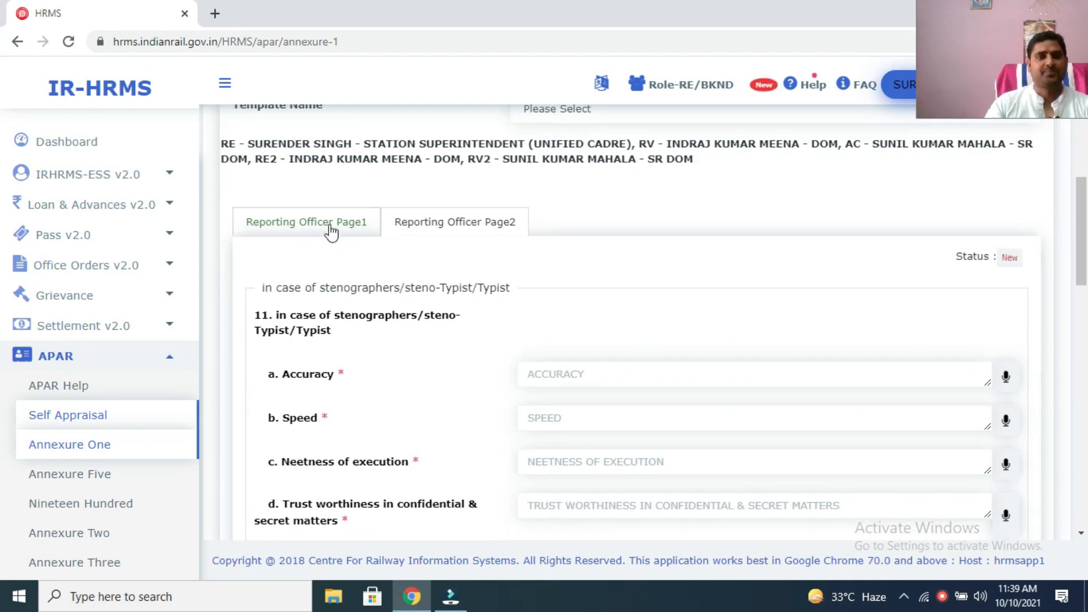
scroll(435, 360, down, 1)
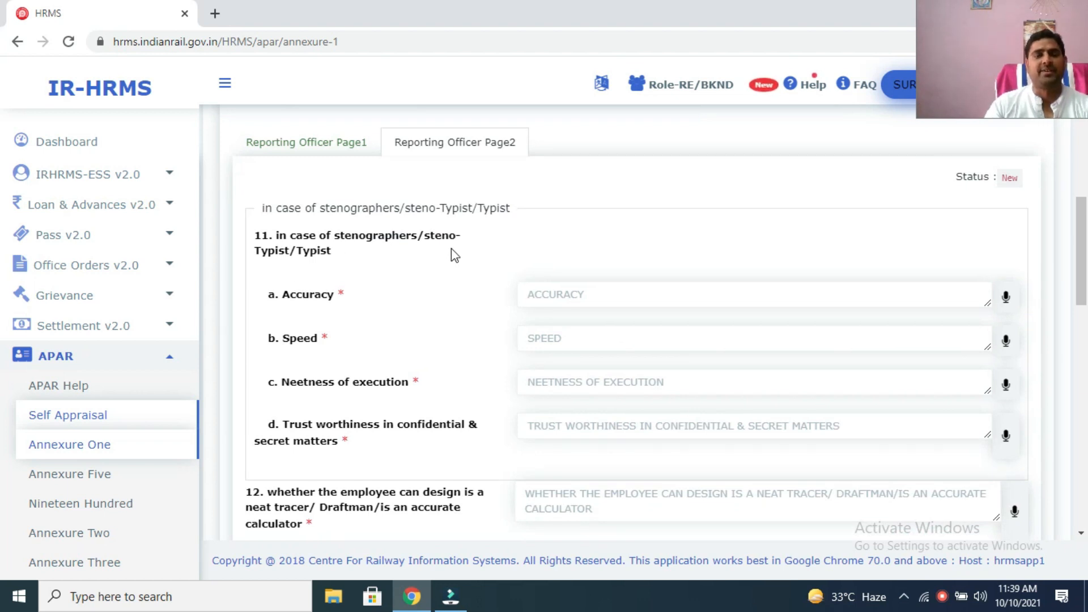
scroll(489, 297, down, 1)
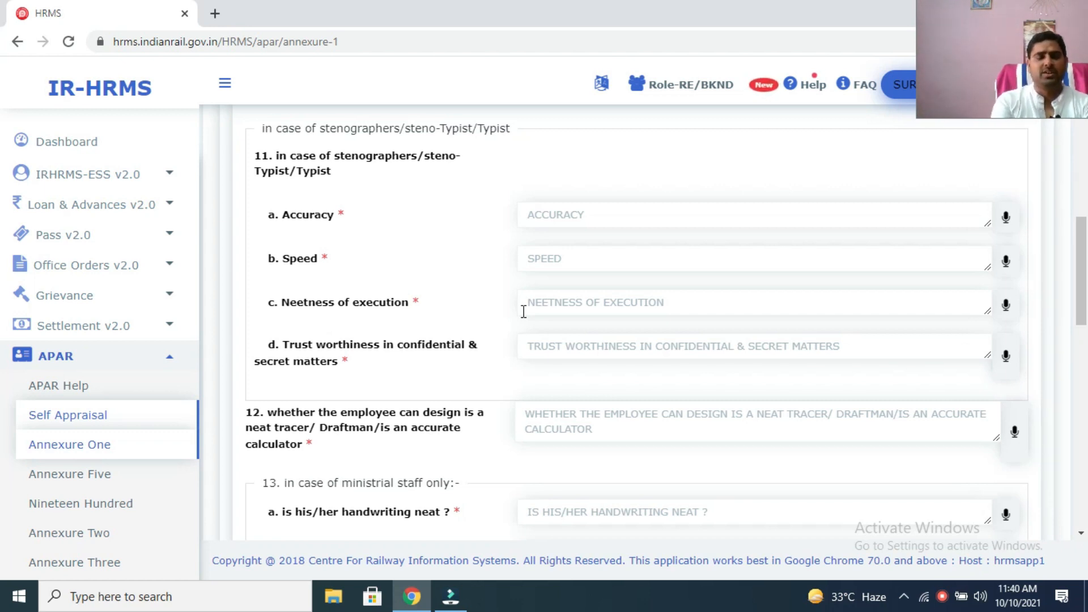
click(634, 216)
text(NA)
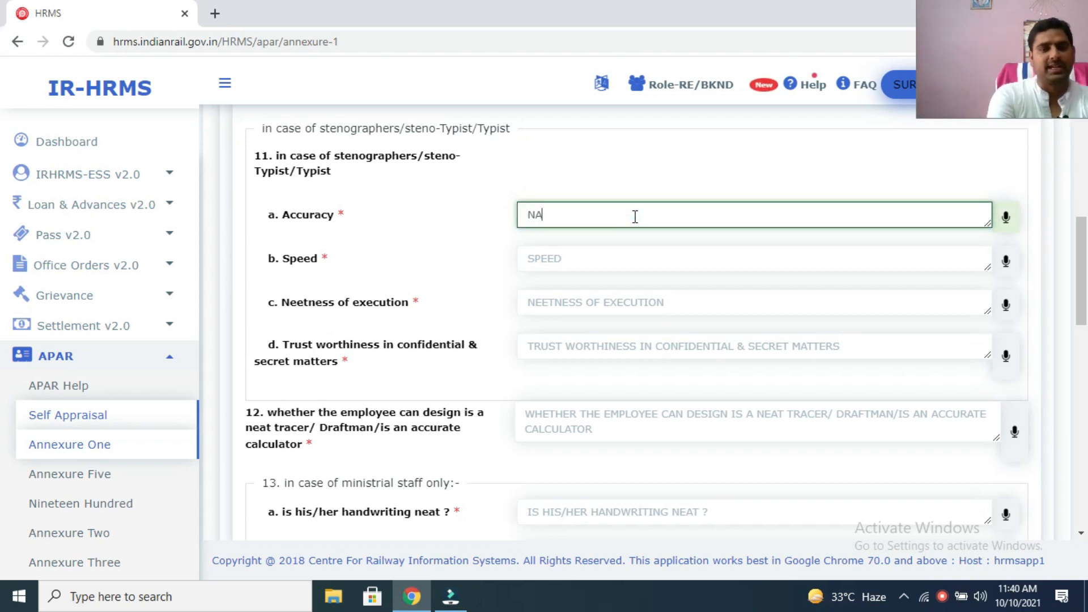
key(Tab)
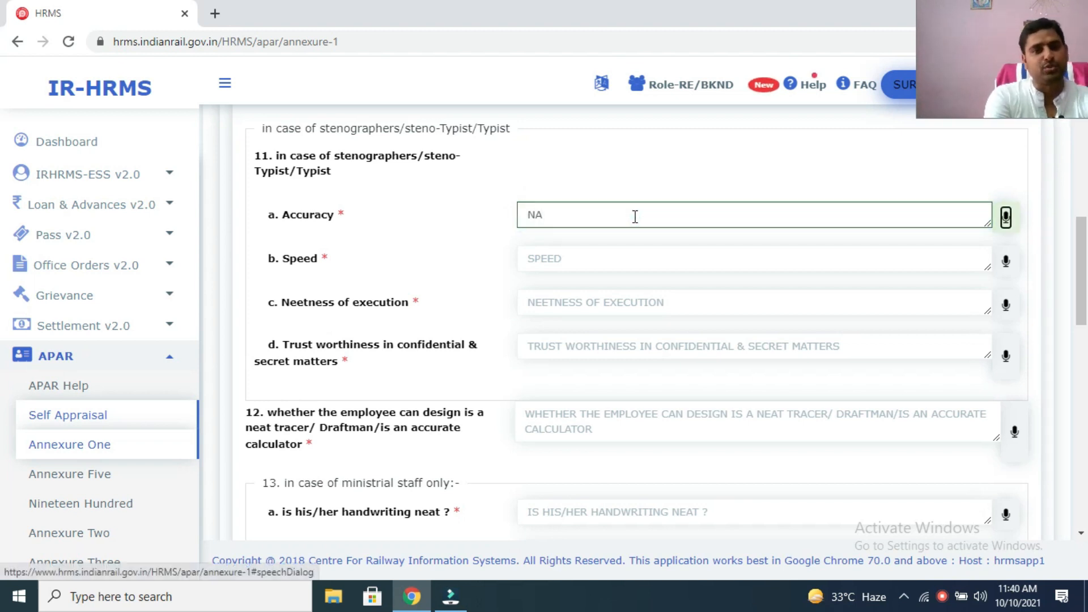
click(593, 258)
text(NA)
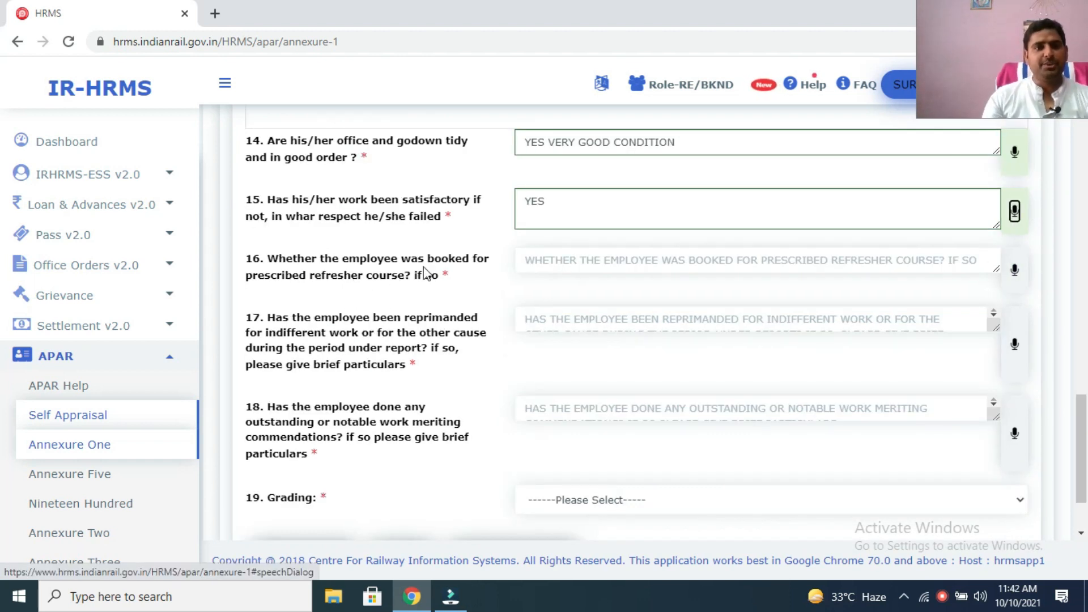
Answer YES to question 16 on the prescribed refresher course and NO to question 17 on reprimands
click(596, 259)
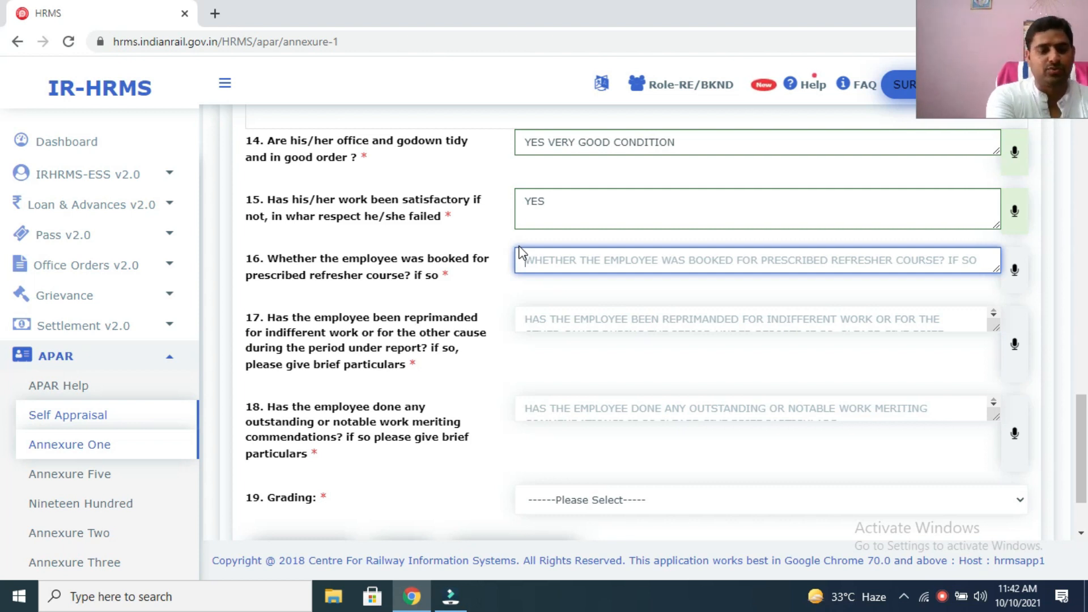
text(YES)
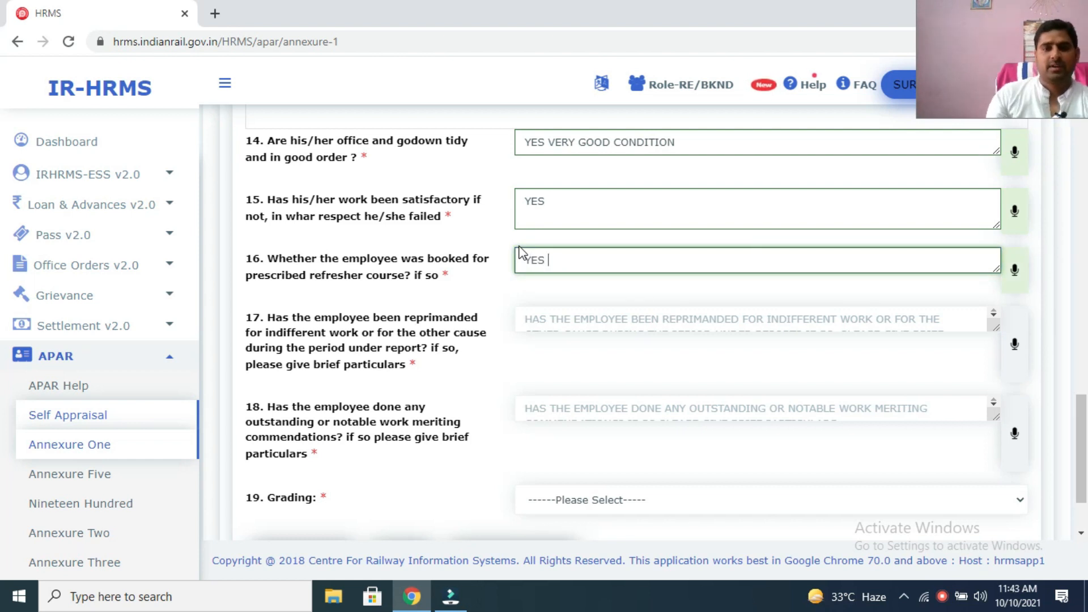
key(BackSpace)
text(S)
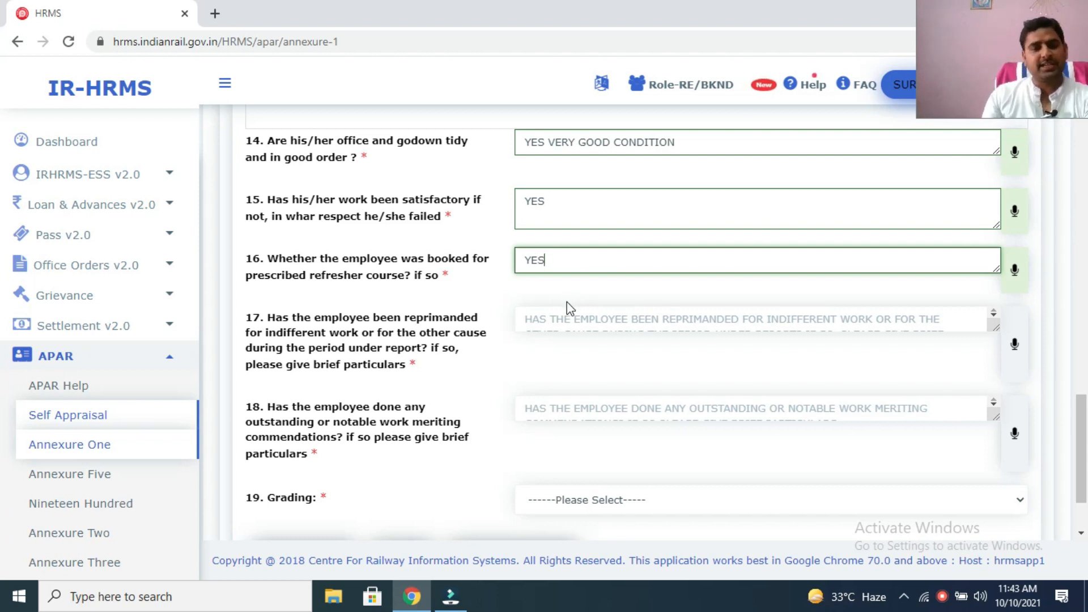
key(Tab)
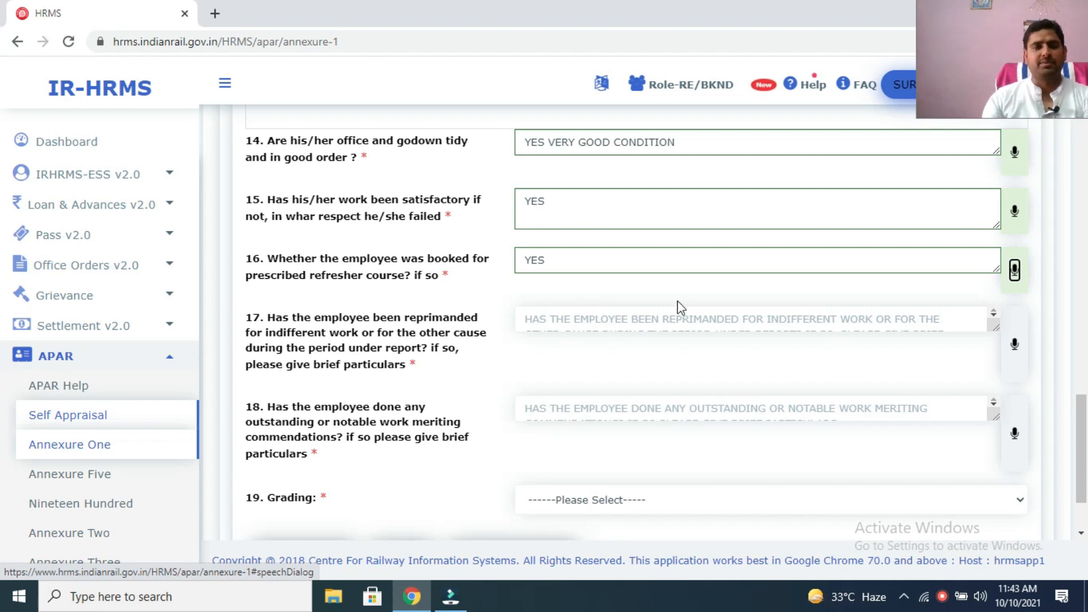
click(542, 319)
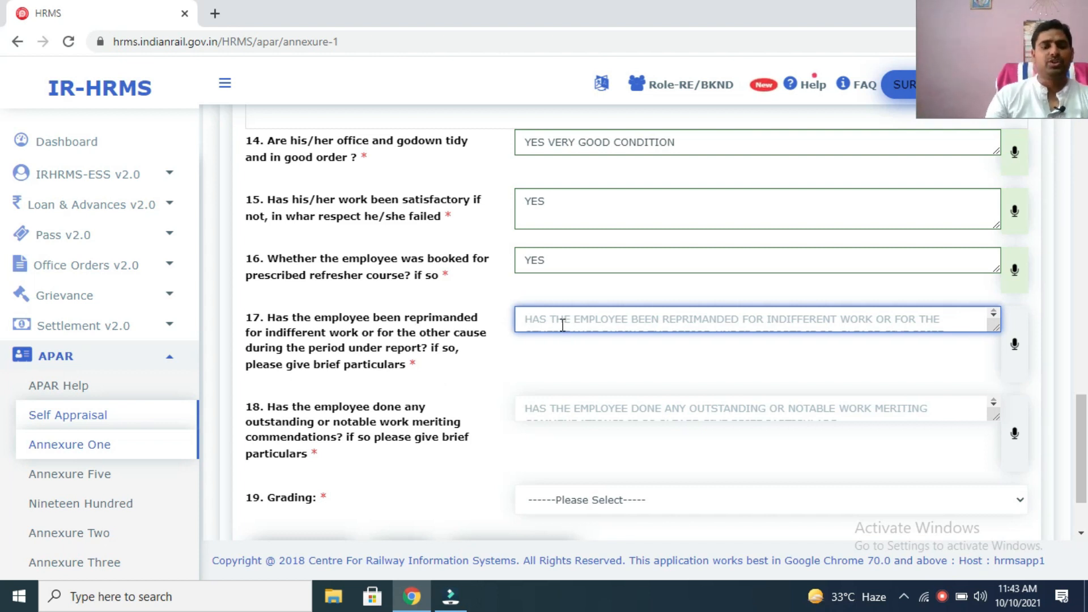
text(NO)
key(Tab)
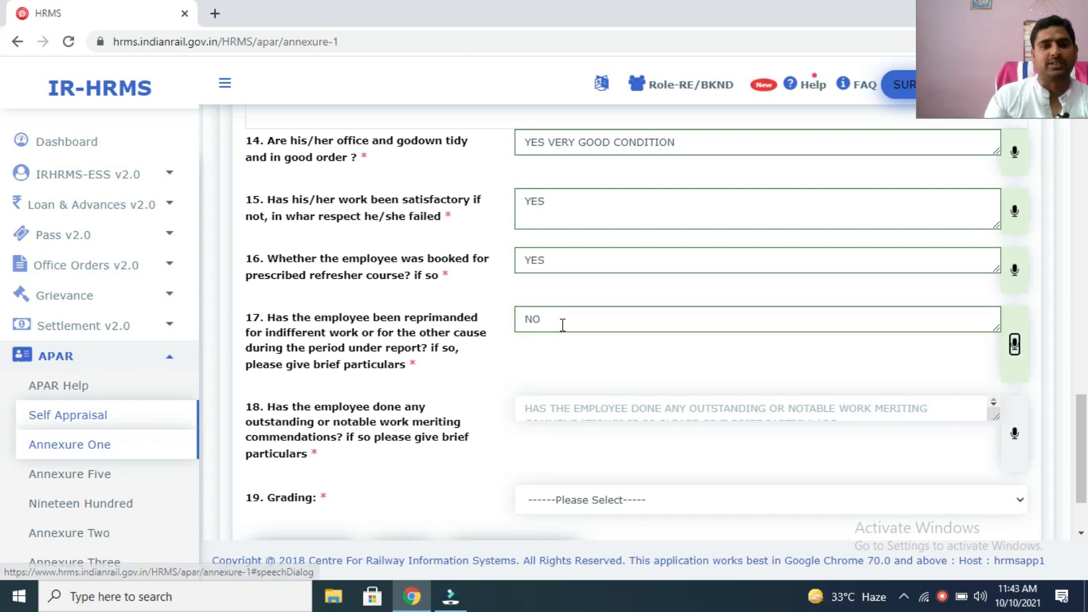
Answer question 18 on outstanding or notable work with NA and set the question 19 grading to Very Good
scroll(595, 372, down, 2)
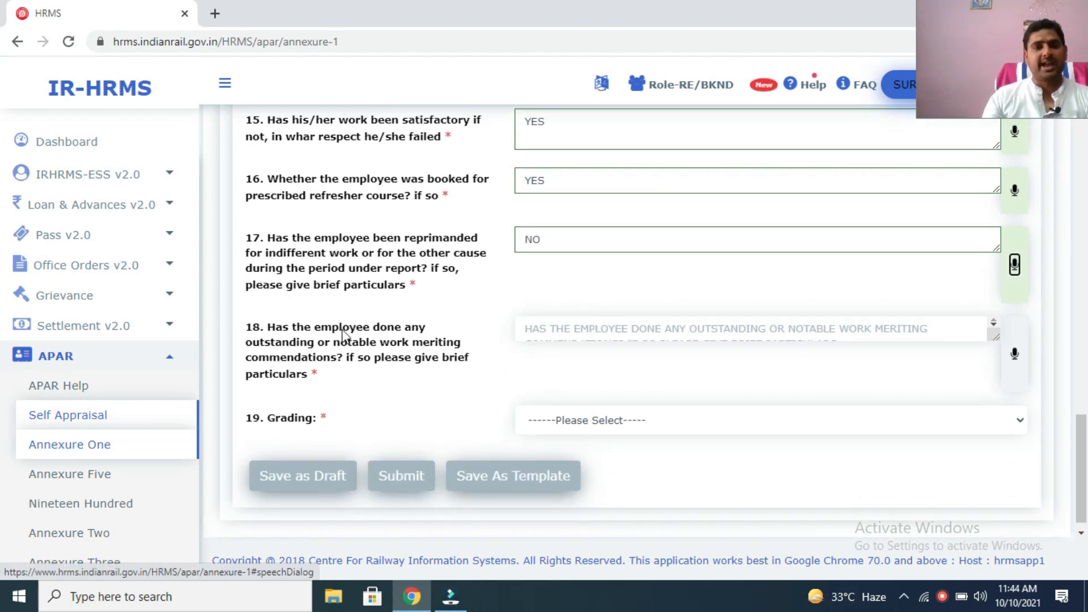
click(667, 328)
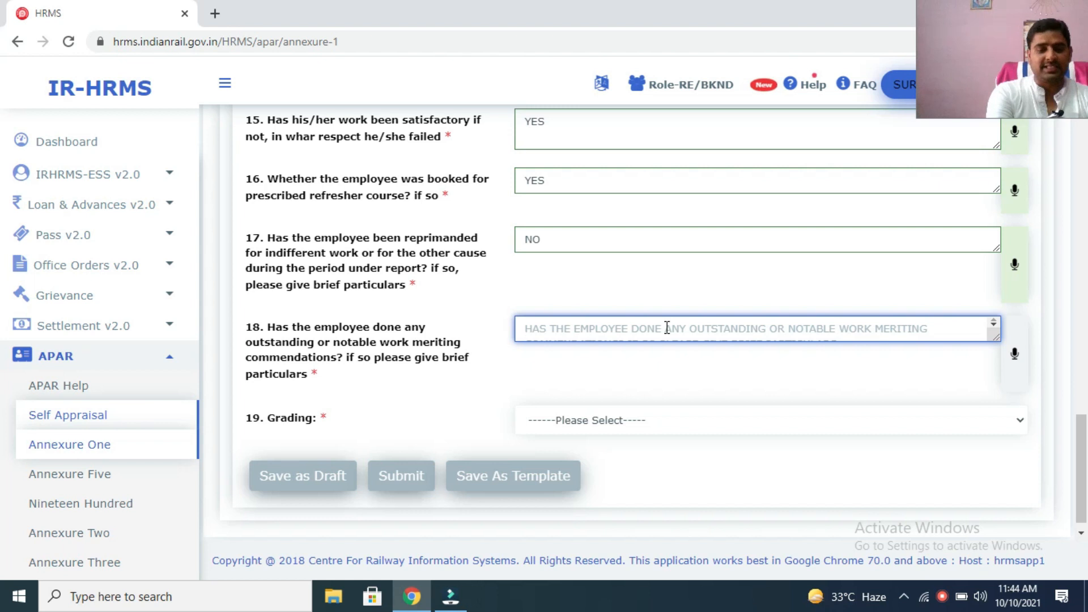
text(N)
key(Tab)
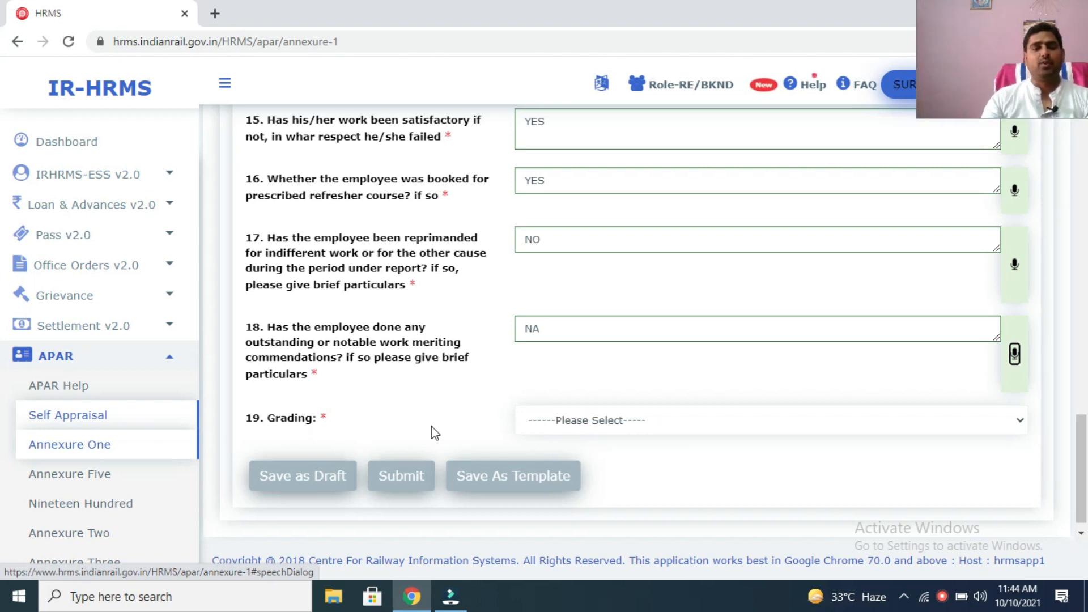
click(612, 336)
key(BackSpace)
key(BackSpace)
text(NA)
click(651, 420)
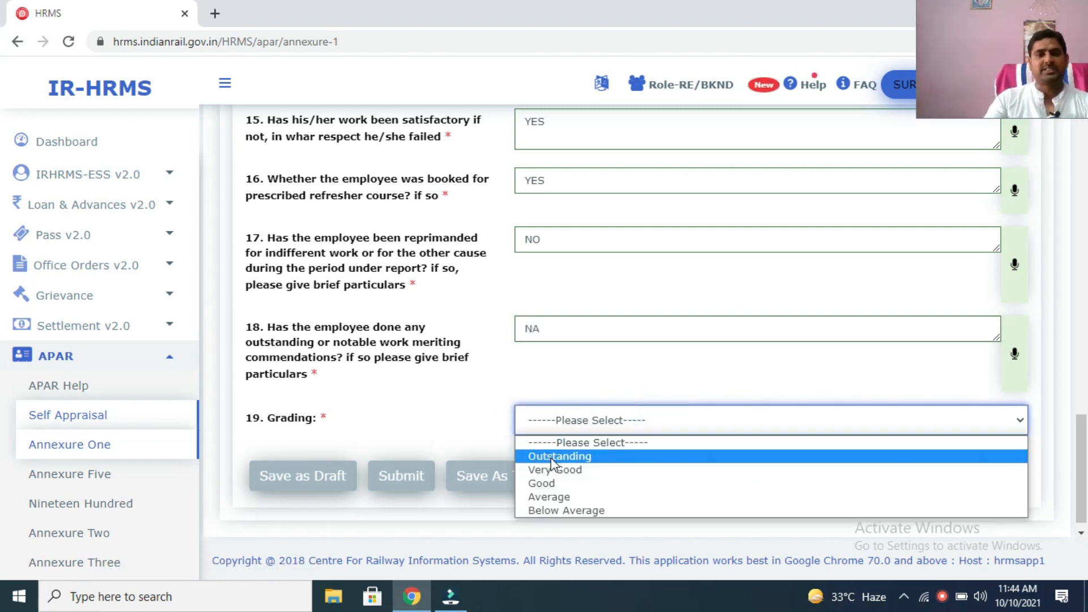
click(581, 470)
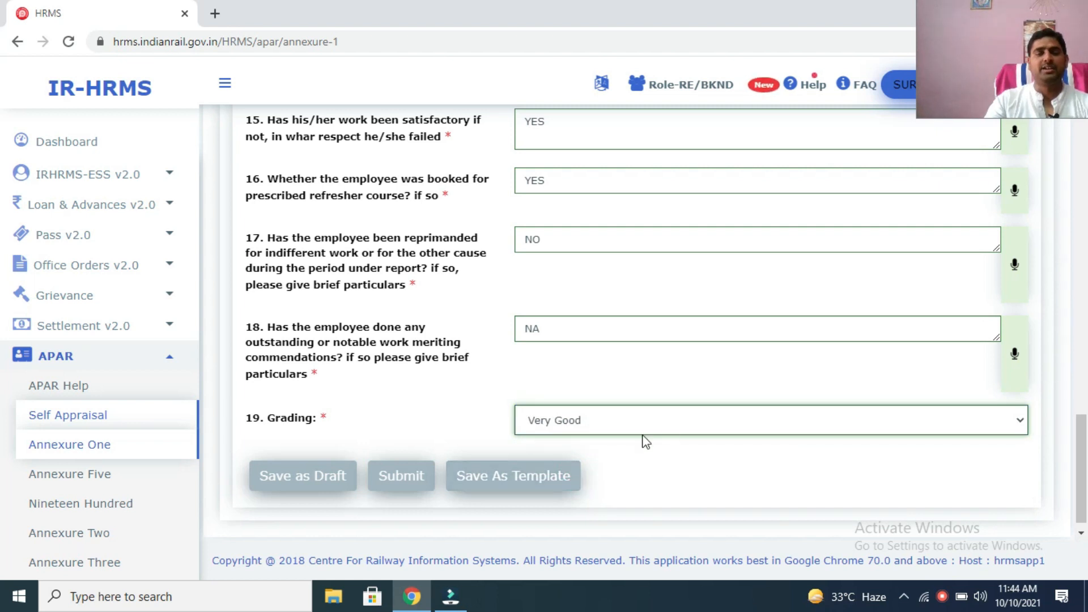
Check the answers on Reporting Officer Page2 and submit the assessment for digital signing
scroll(646, 442, down, 1)
scroll(646, 442, up, 20)
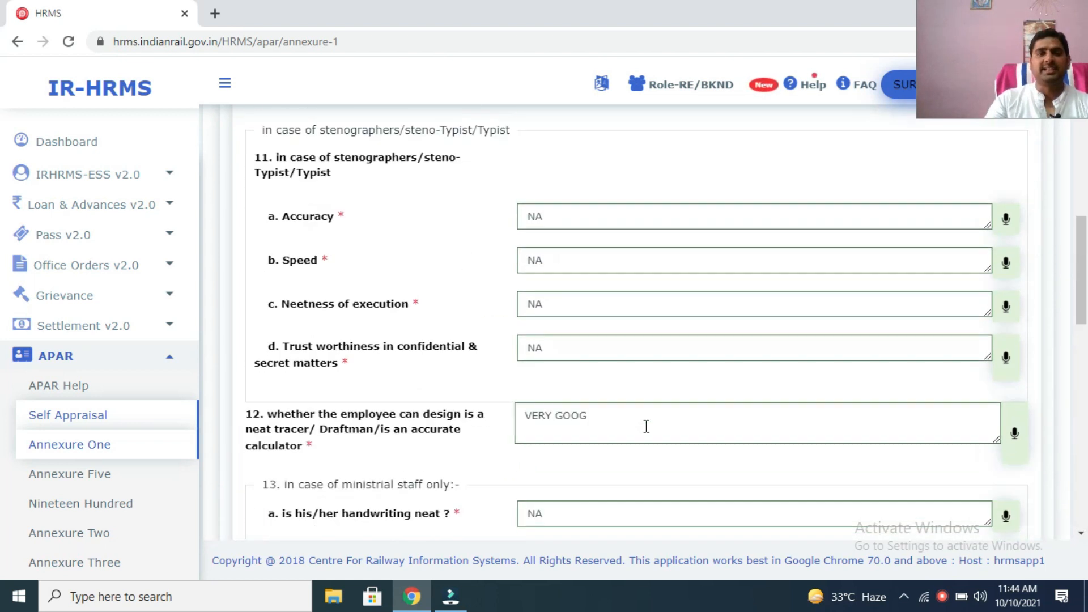
scroll(648, 430, down, 18)
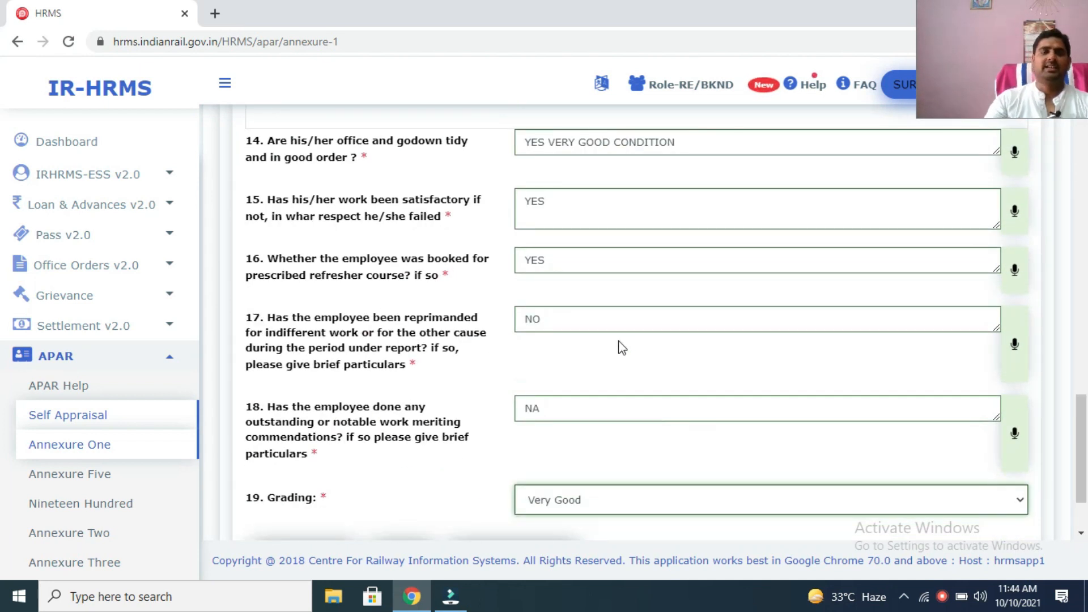
scroll(622, 347, down, 2)
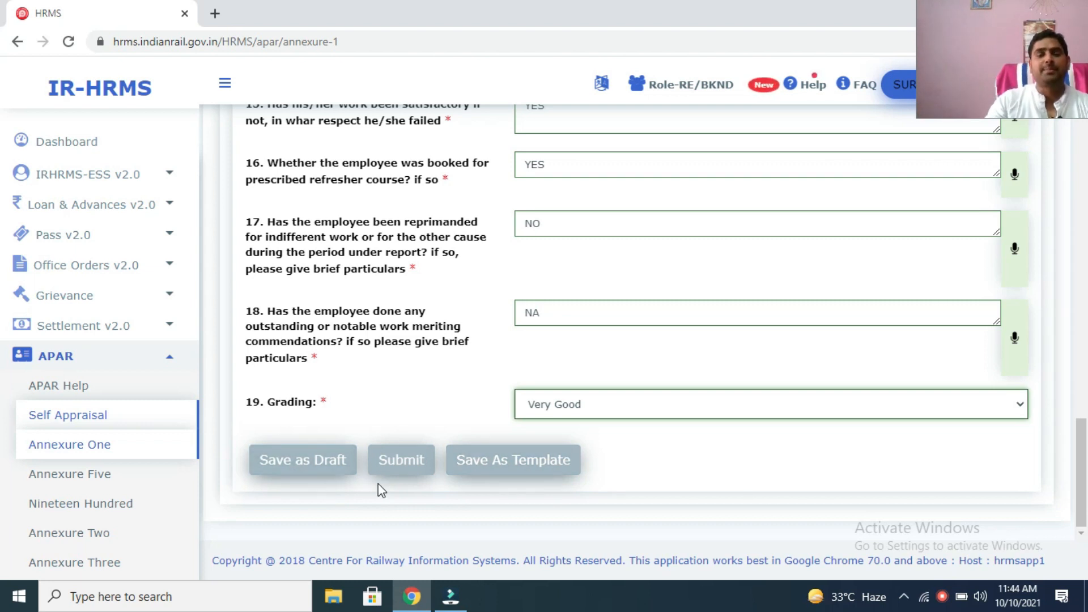
click(412, 478)
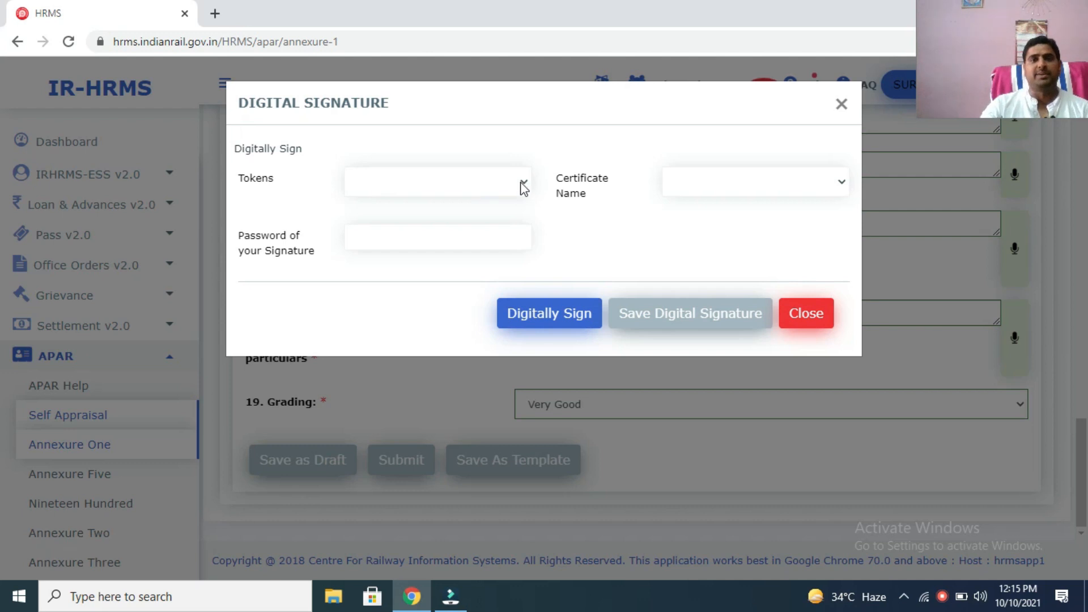
Open the choice of tokens for the digital signature
click(521, 188)
click(521, 189)
click(521, 188)
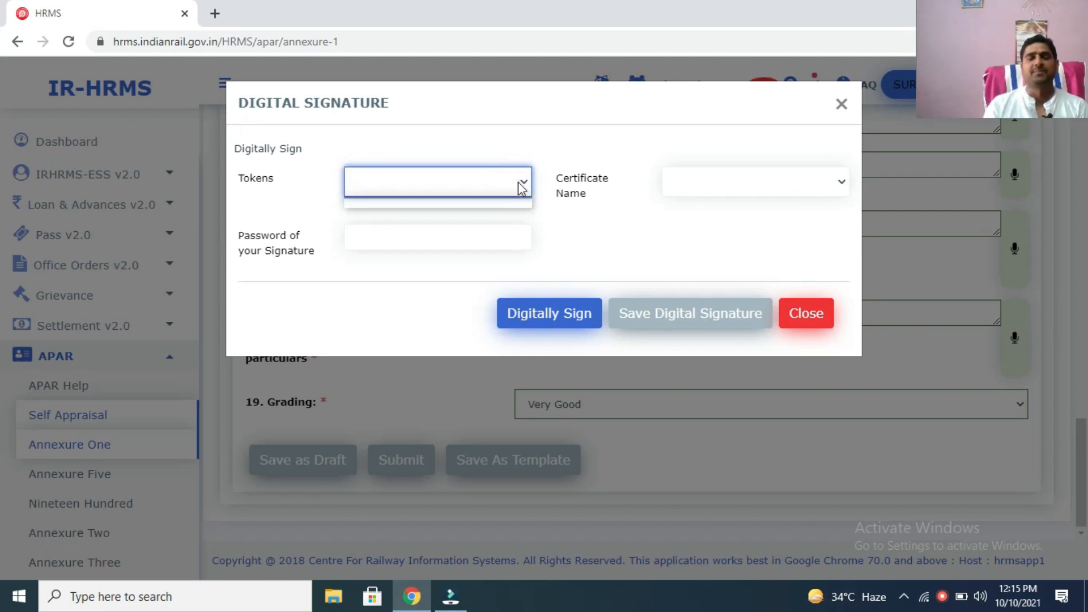